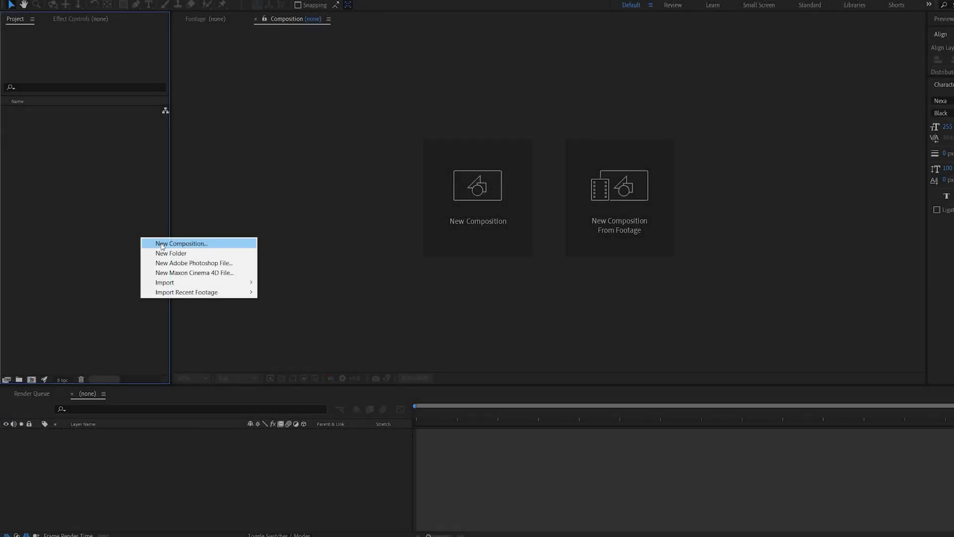
Create Comp 1 with default settings and add a black solid named BG
{"action": "left_click", "coordinate": [162, 244]}
{"action": "left_click", "coordinate": [329, 382]}
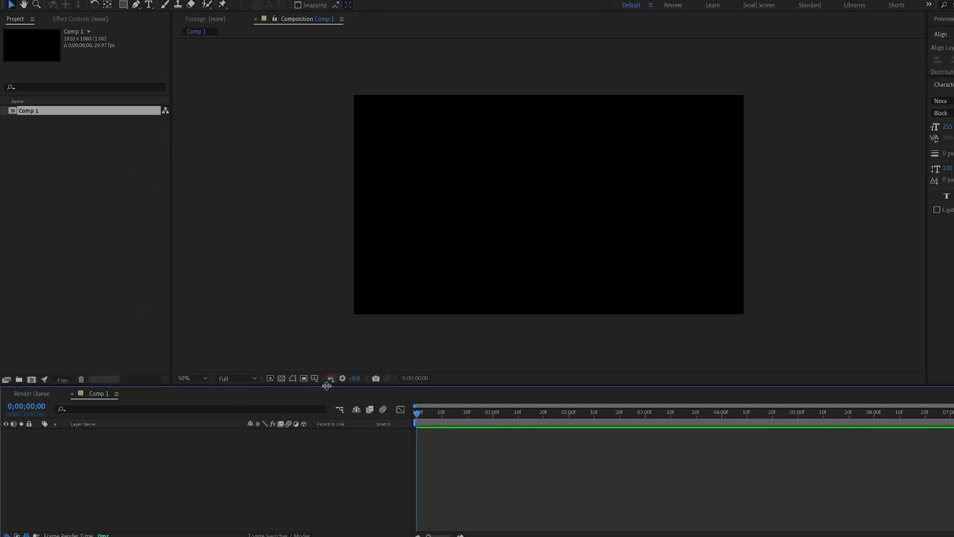
{"action": "right_click", "coordinate": [269, 346]}
{"action": "mouse_move", "coordinate": [308, 354]}
{"action": "left_click", "coordinate": [440, 372]}
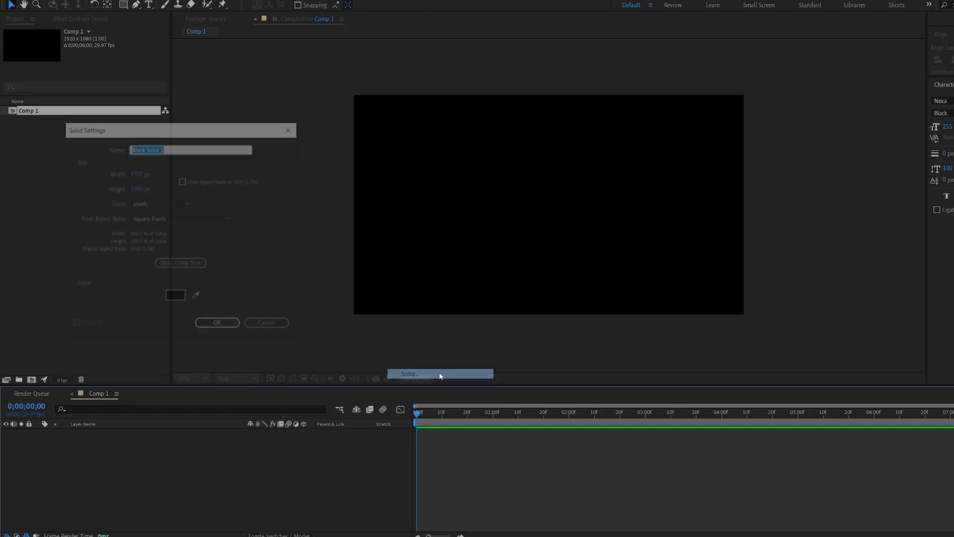
{"action": "type", "text": "BG"}
{"action": "left_click", "coordinate": [210, 327]}
Duplicate the BG solid and rename the copy Element
{"action": "key", "text": "ctrl+d"}
{"action": "key", "text": "Return"}
{"action": "type", "text": "Element"}
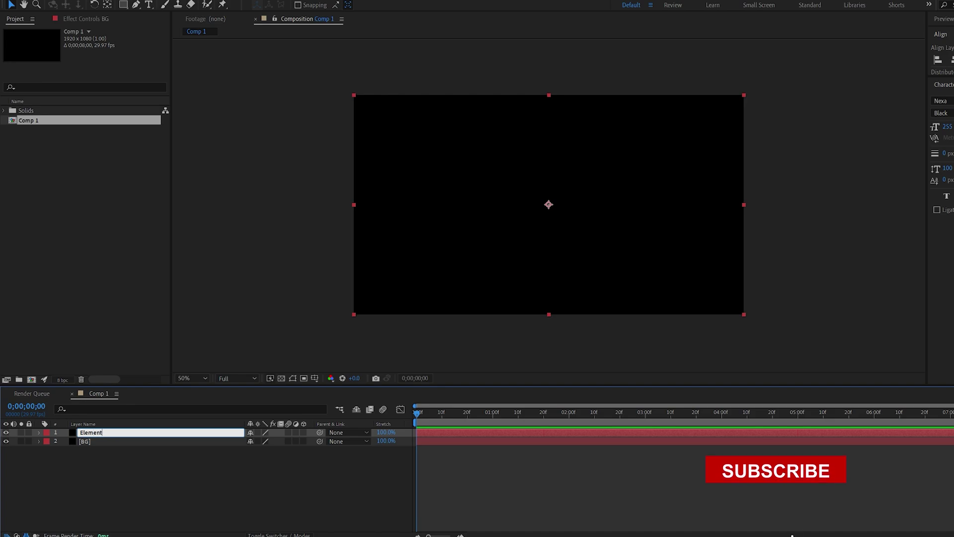
{"action": "key", "text": "Return"}
Add Camera 1 to the comp with default camera settings
{"action": "right_click", "coordinate": [297, 461]}
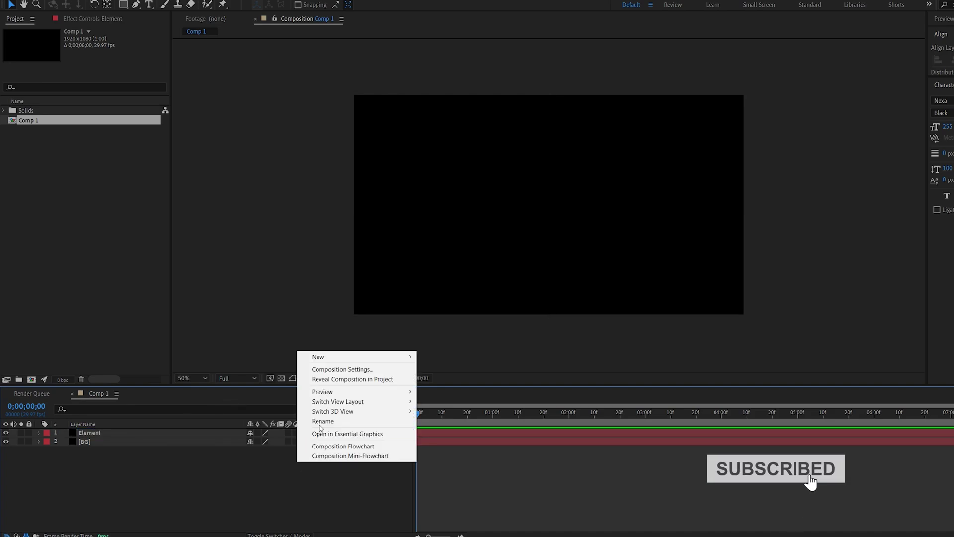
{"action": "mouse_move", "coordinate": [337, 356]}
{"action": "left_click", "coordinate": [473, 402]}
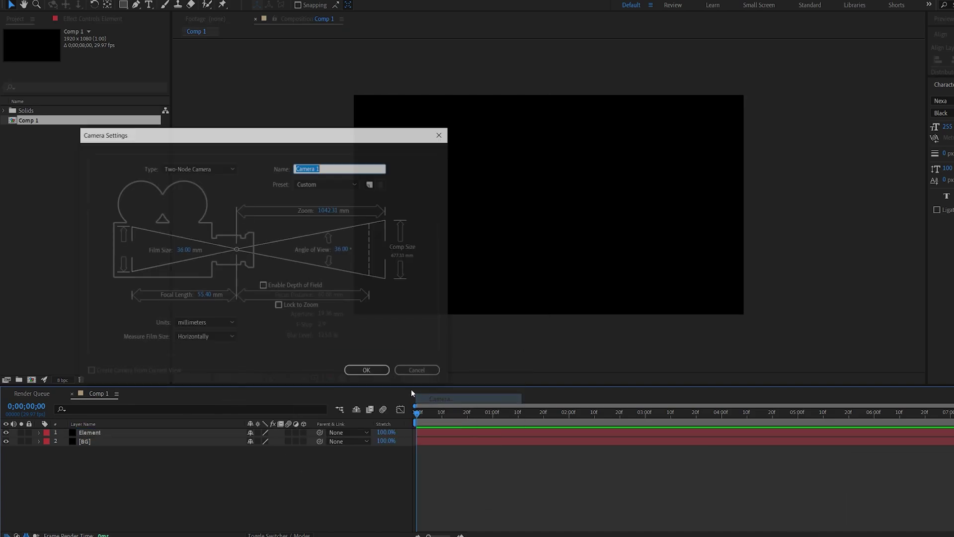
{"action": "left_click", "coordinate": [365, 370]}
Create a text layer reading TUTORIAL in the comp
{"action": "left_click", "coordinate": [148, 5]}
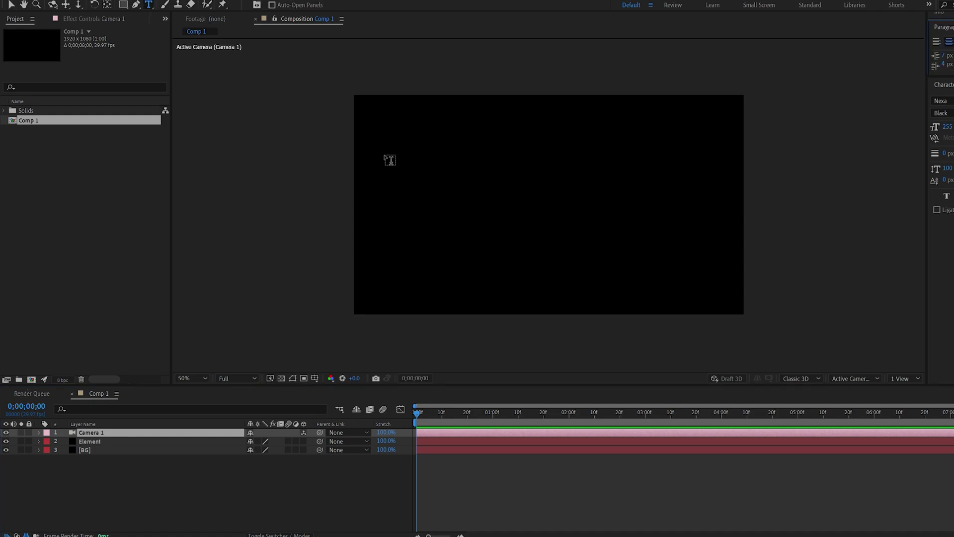
{"action": "left_click", "coordinate": [449, 202]}
{"action": "type", "text": "TUTORIAL"}
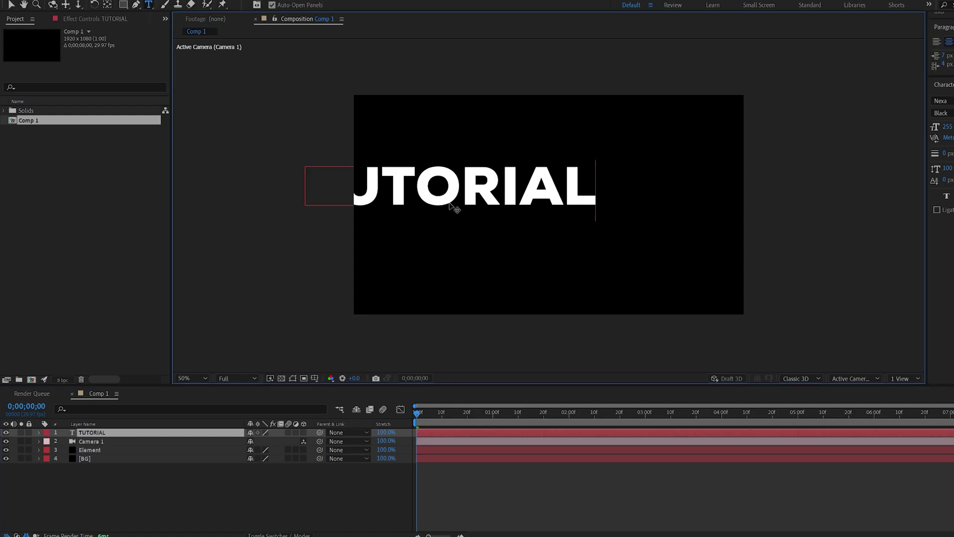
{"action": "double_click", "coordinate": [154, 433]}
{"action": "left_click", "coordinate": [107, 432]}
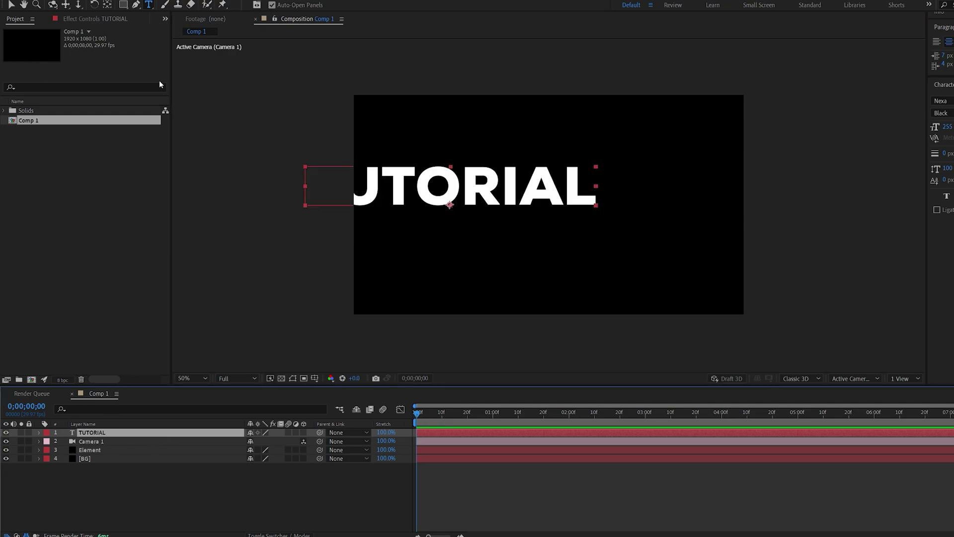
Centre TUTORIAL's anchor point and align the text horizontally and vertically to the comp
{"action": "left_click", "coordinate": [106, 5]}
{"action": "key", "text": "ctrl+alt+Home"}
{"action": "left_click", "coordinate": [948, 39]}
{"action": "left_click", "coordinate": [952, 59]}
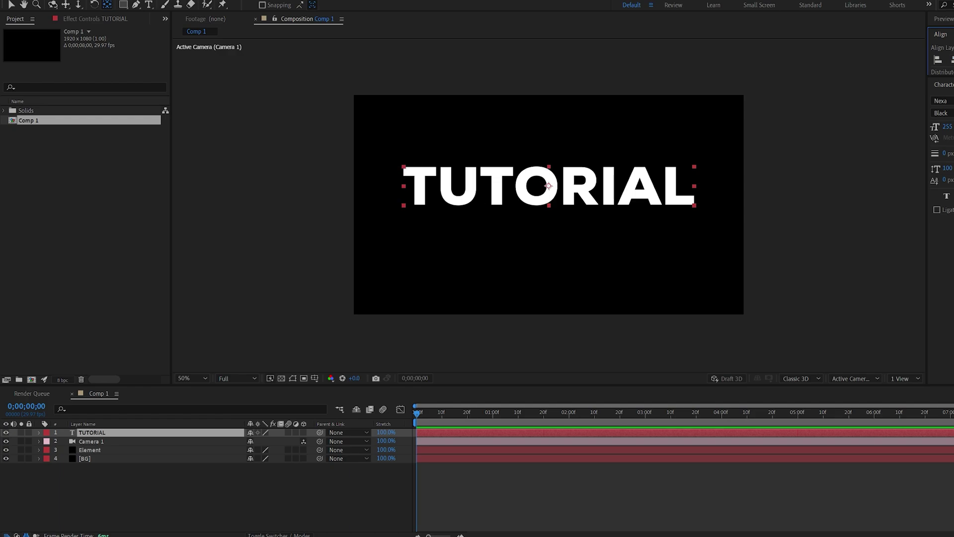
{"action": "left_click", "coordinate": [953, 60]}
Hide the TUTORIAL layer and move it to the bottom of the layer stack
{"action": "key", "text": "ctrl+t"}
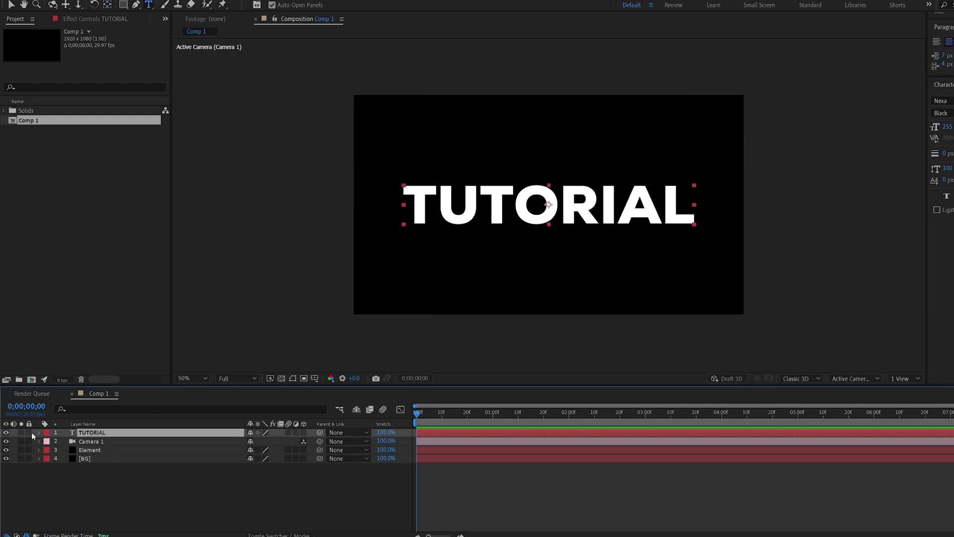
{"action": "left_click", "coordinate": [6, 433]}
{"action": "left_click_drag", "start_coordinate": [101, 436], "coordinate": [114, 472]}
Apply the Element effect to the Element solid
{"action": "left_click", "coordinate": [86, 442]}
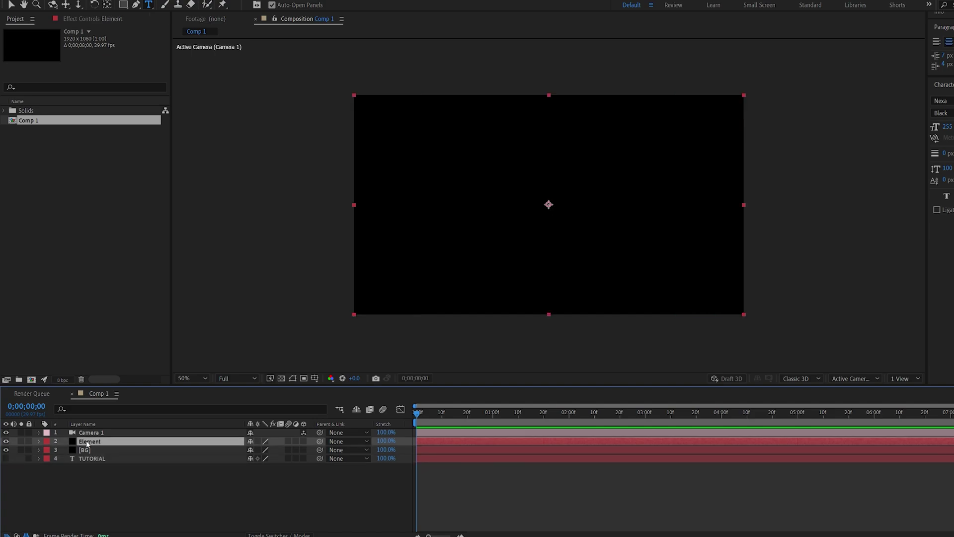
{"action": "key", "text": "ctrl+space"}
{"action": "type", "text": "ele"}
{"action": "key", "text": "Return"}
{"action": "left_click", "coordinate": [13, 135]}
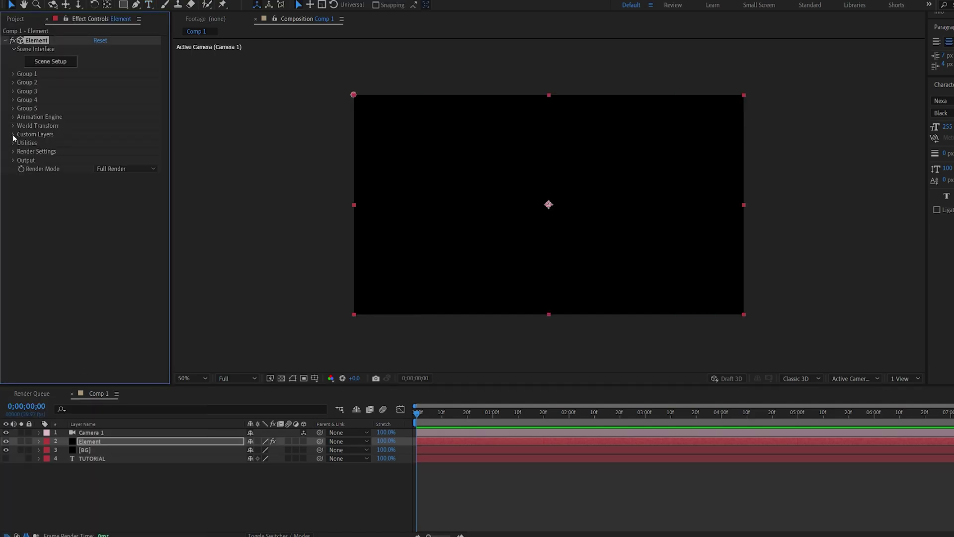
Use TUTORIAL as Element's Path Layer 1 and open Scene Setup
{"action": "left_click", "coordinate": [20, 143]}
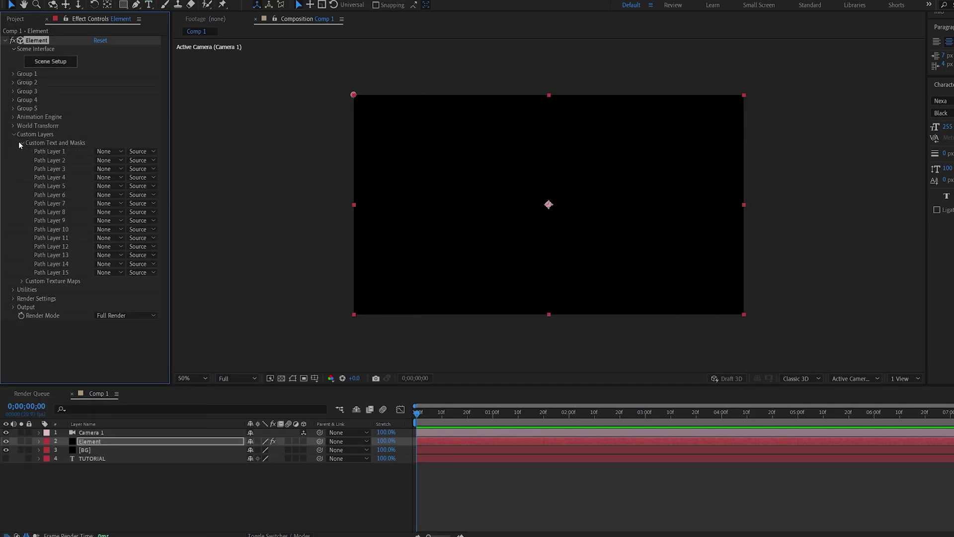
{"action": "left_click", "coordinate": [109, 151]}
{"action": "left_click", "coordinate": [126, 194]}
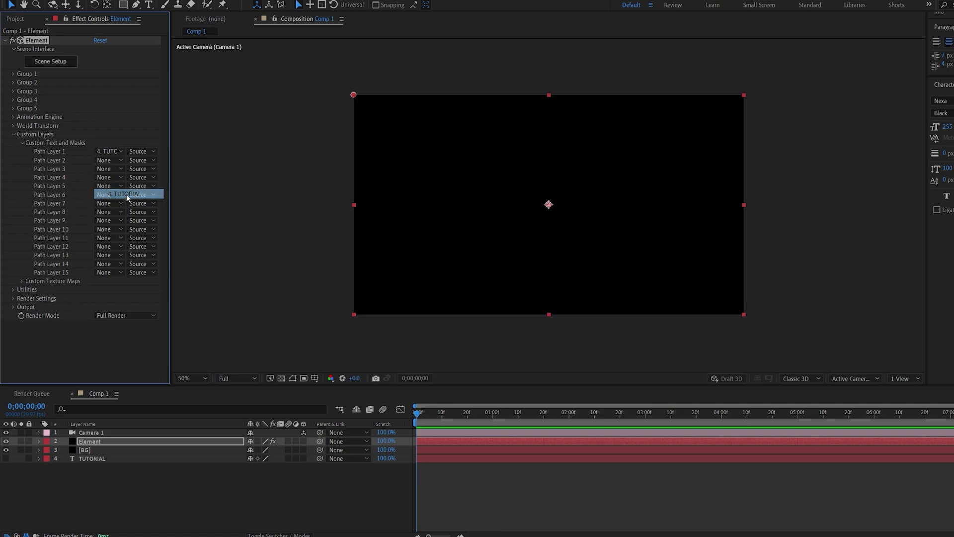
{"action": "left_click", "coordinate": [56, 62]}
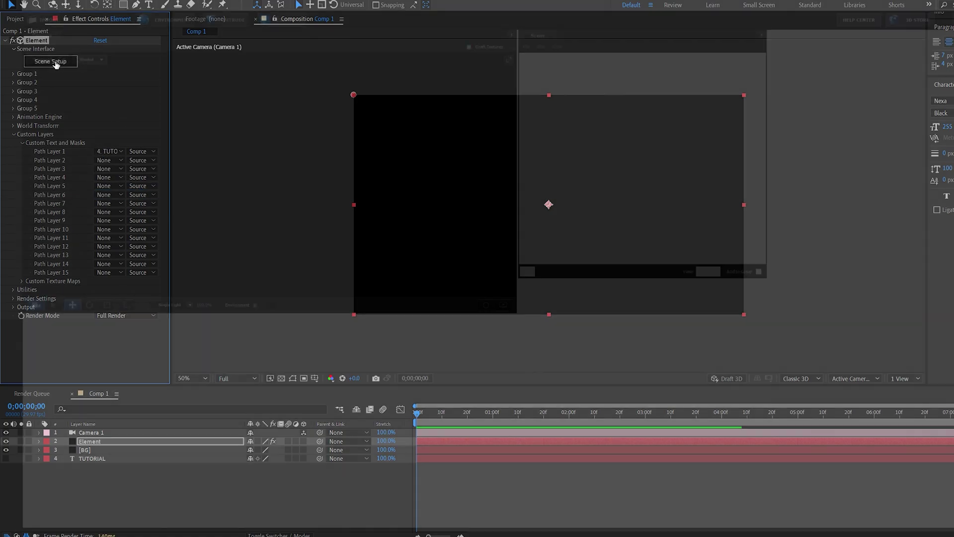
Extrude TUTORIAL into 3D and apply a chrome Physical bevel preset
{"action": "left_click", "coordinate": [231, 11]}
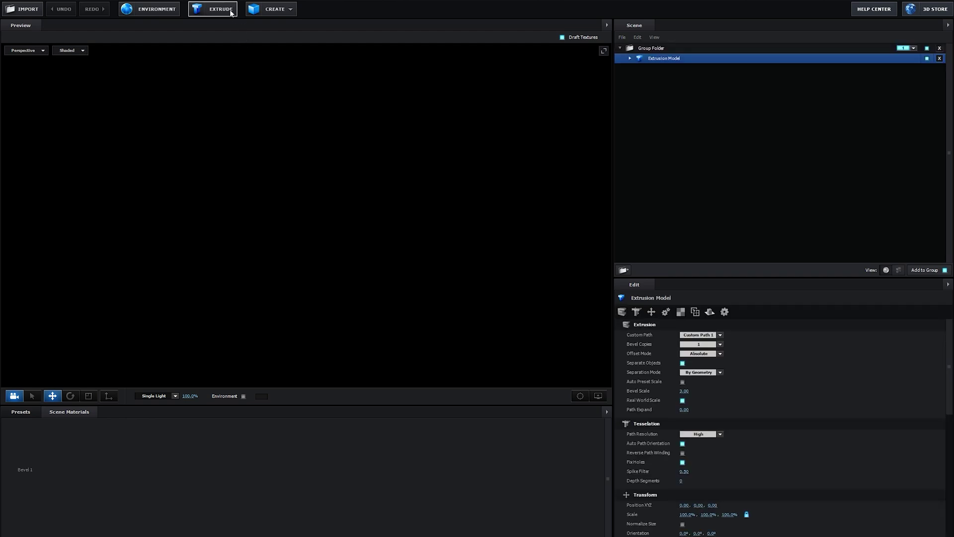
{"action": "left_click_drag", "start_coordinate": [425, 159], "coordinate": [407, 185]}
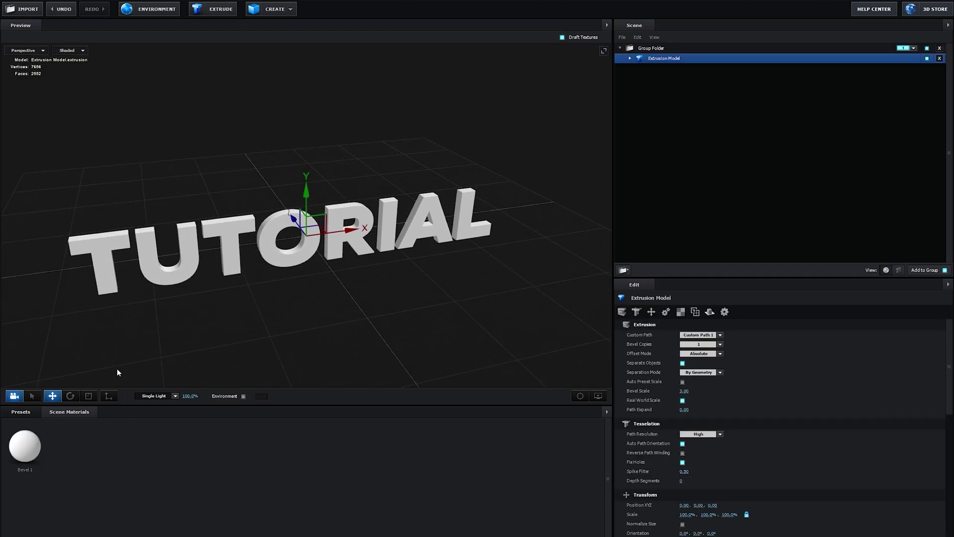
{"action": "left_click", "coordinate": [22, 412]}
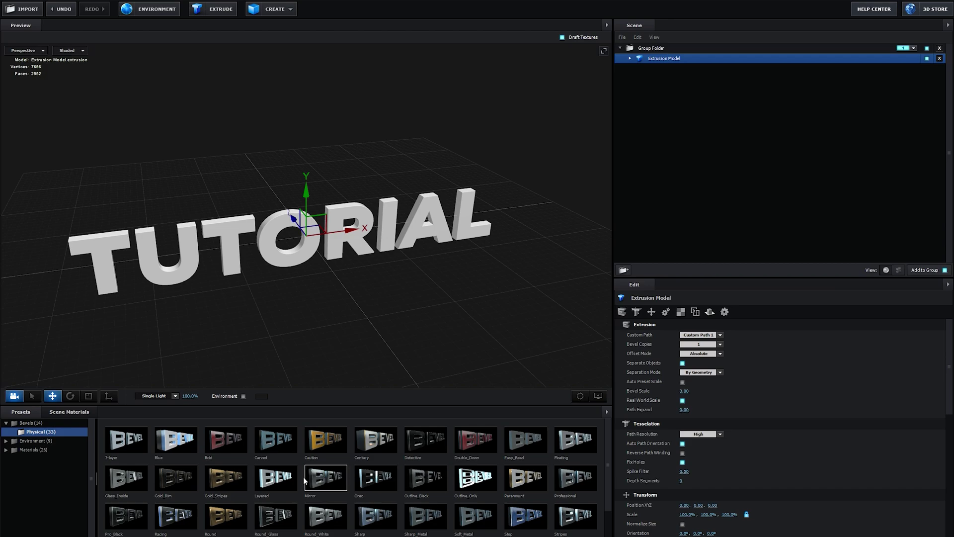
{"action": "left_click", "coordinate": [325, 477]}
{"action": "left_click_drag", "start_coordinate": [316, 296], "coordinate": [255, 329]}
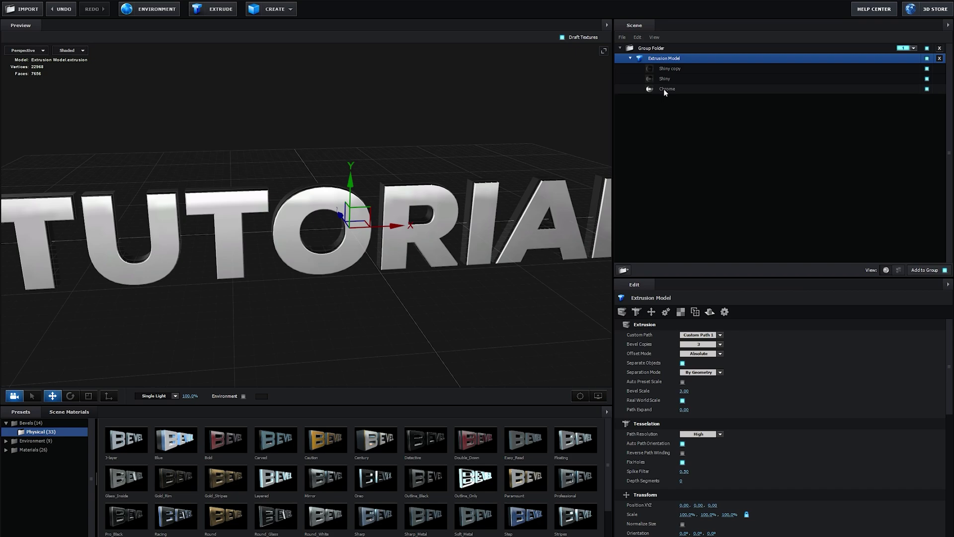
Set the Chrome material's glossiness to 80%
{"action": "left_click", "coordinate": [665, 89]}
{"action": "scroll", "coordinate": [714, 430], "scroll_direction": "down", "scroll_amount": 5}
{"action": "scroll", "coordinate": [714, 430], "scroll_direction": "up", "scroll_amount": 2}
{"action": "left_click", "coordinate": [688, 363]}
{"action": "type", "text": "80"}
{"action": "key", "text": "Return"}
{"action": "left_click_drag", "start_coordinate": [544, 282], "coordinate": [469, 265]}
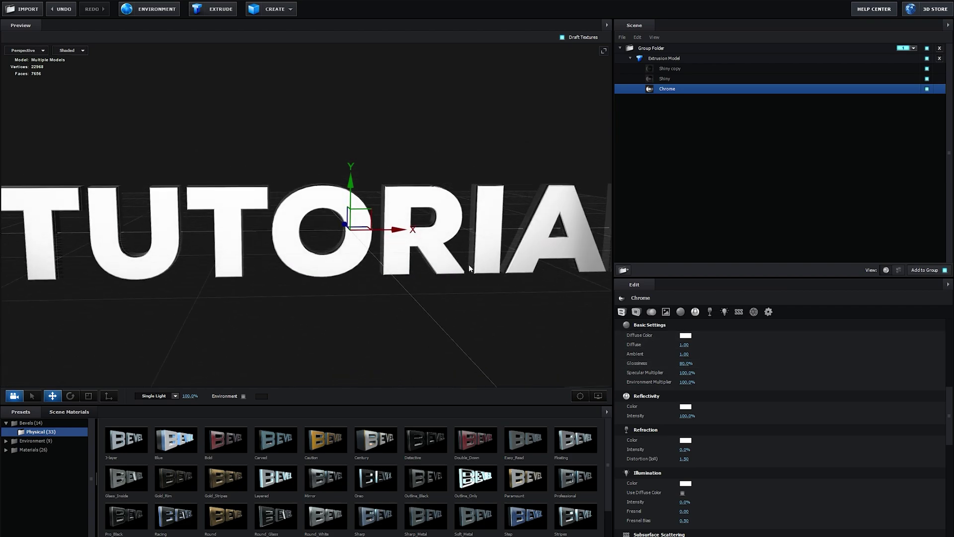
{"action": "left_click_drag", "start_coordinate": [230, 85], "coordinate": [240, 106]}
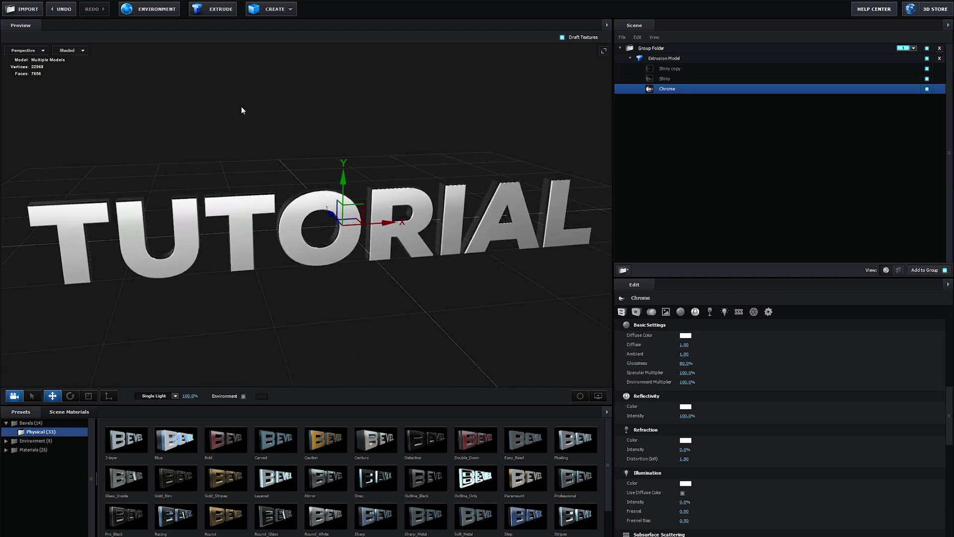
Replace the environment map with Basic_2K_07
{"action": "left_click", "coordinate": [164, 11]}
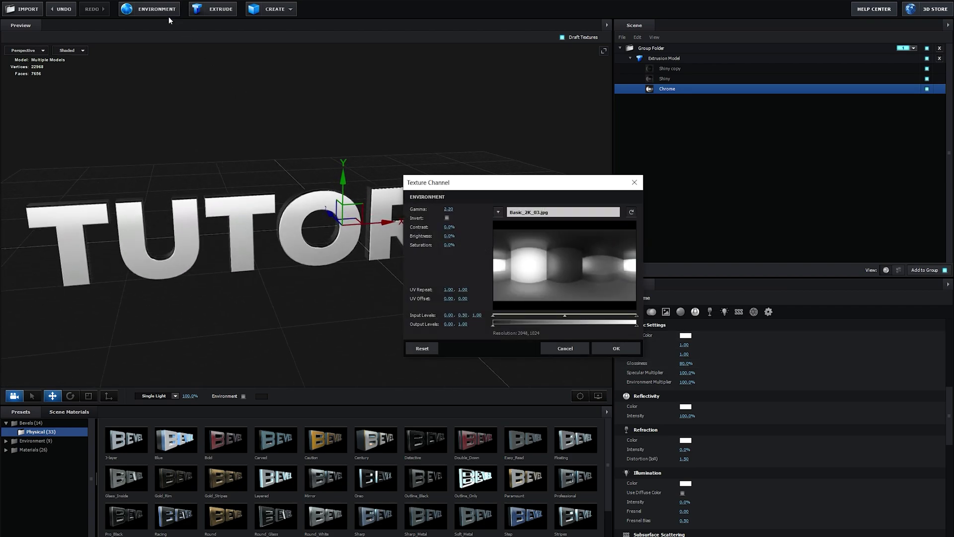
{"action": "left_click", "coordinate": [533, 209]}
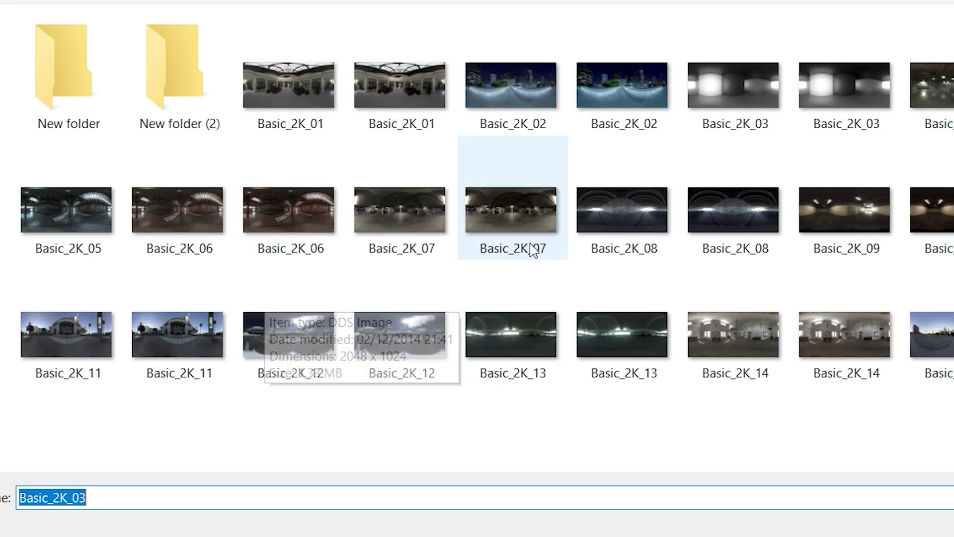
{"action": "double_click", "coordinate": [511, 223]}
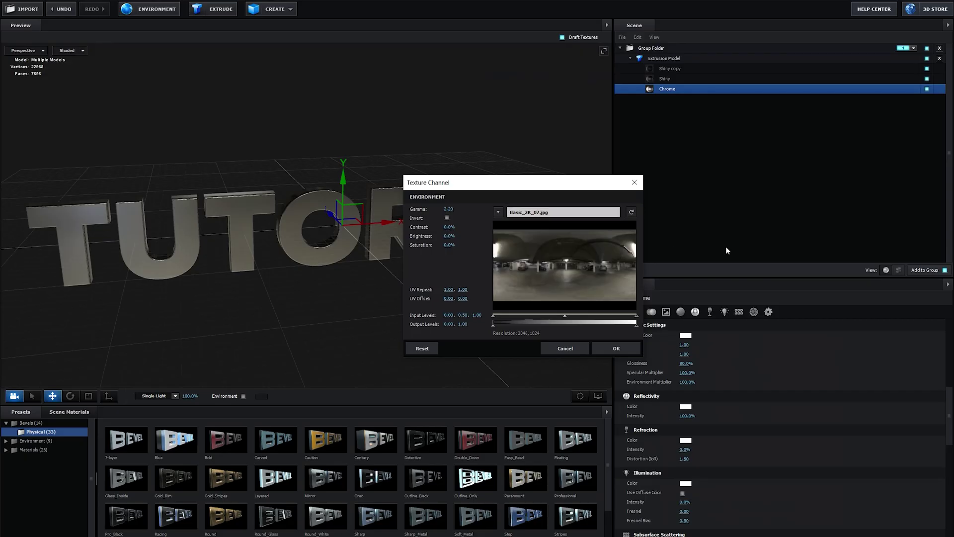
{"action": "left_click", "coordinate": [571, 345]}
{"action": "left_click_drag", "start_coordinate": [571, 345], "coordinate": [491, 318]}
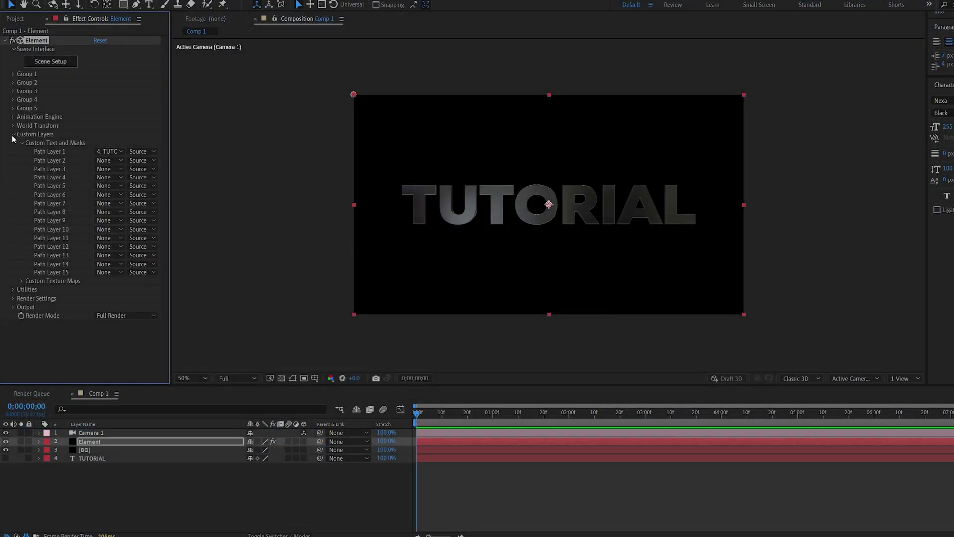
Expand Group 1's replicator and particle settings and enable Multi-Object
{"action": "left_click", "coordinate": [13, 134]}
{"action": "left_click", "coordinate": [13, 74]}
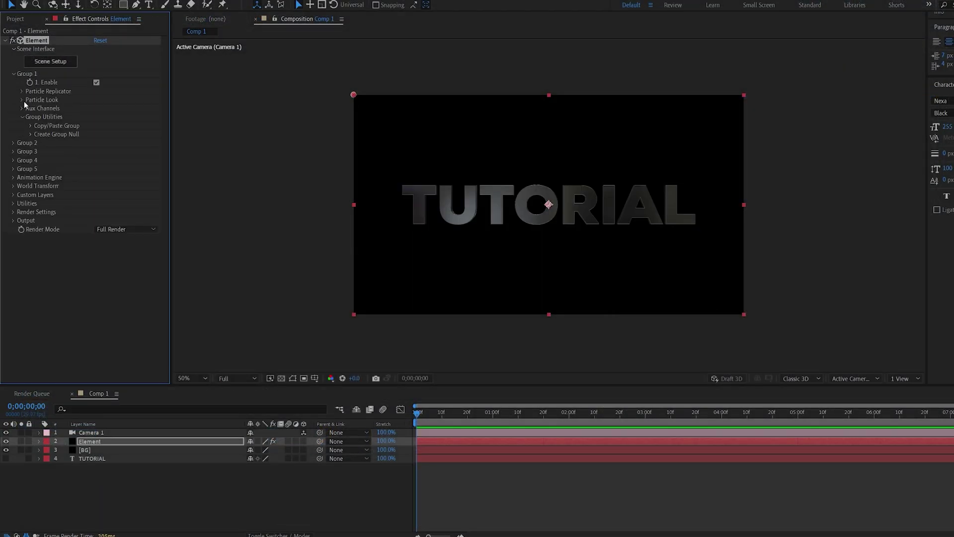
{"action": "left_click", "coordinate": [20, 91]}
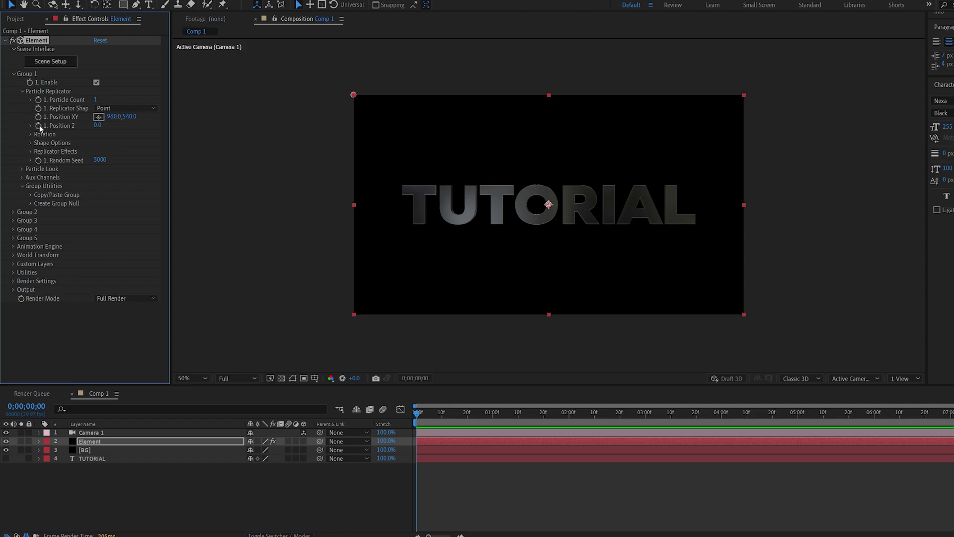
{"action": "left_click", "coordinate": [30, 134]}
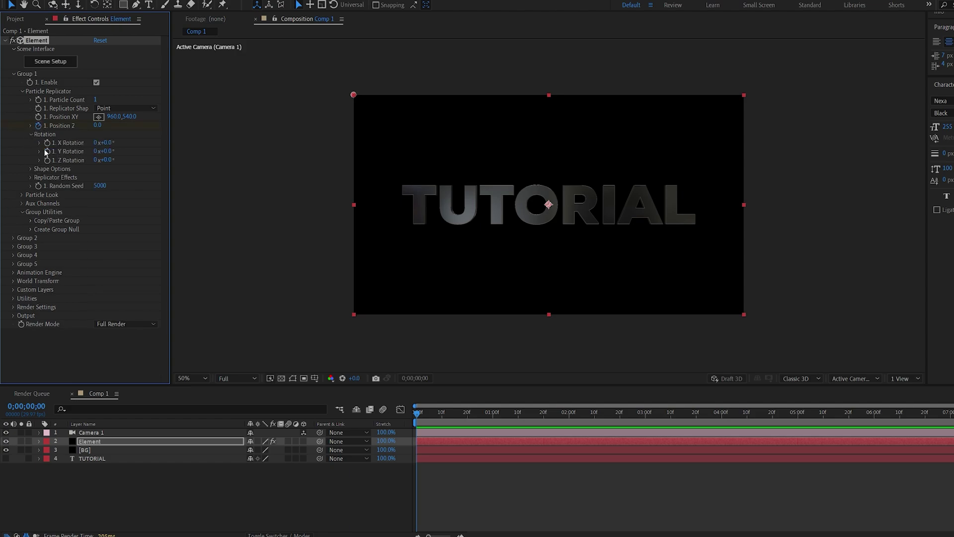
{"action": "left_click", "coordinate": [21, 195]}
{"action": "left_click", "coordinate": [30, 264]}
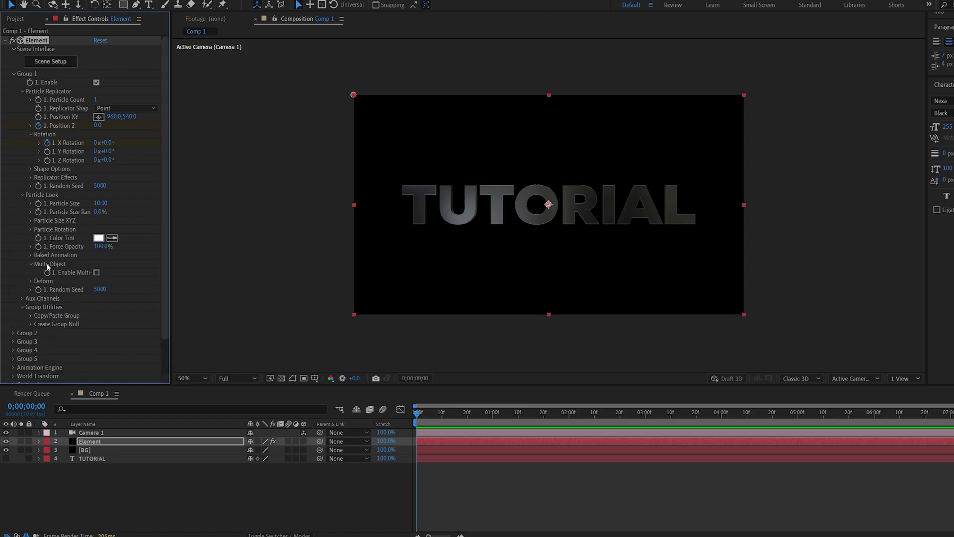
{"action": "left_click", "coordinate": [96, 273]}
Add starting keyframes for the Rotation Random multiplier and Displace
{"action": "scroll", "coordinate": [100, 258], "scroll_direction": "down", "scroll_amount": 3}
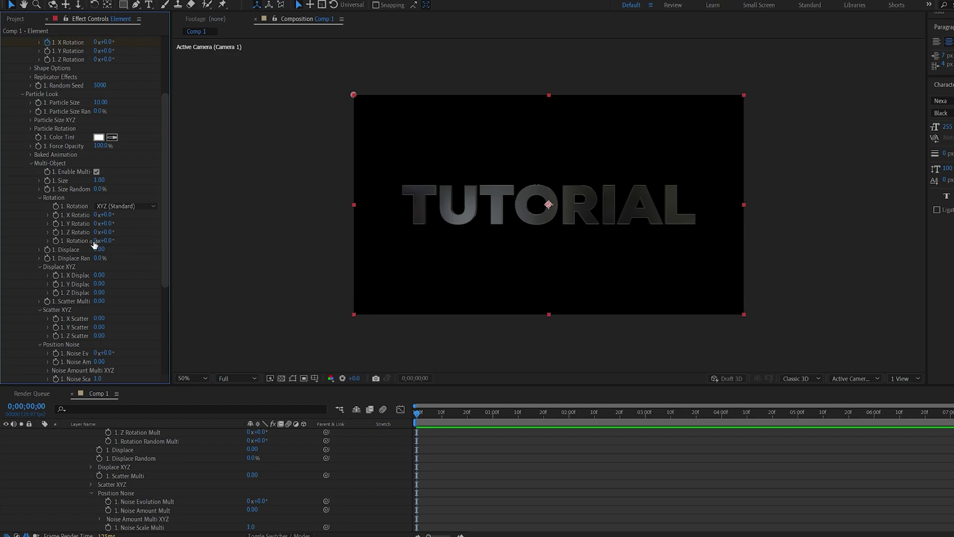
{"action": "left_click", "coordinate": [56, 241]}
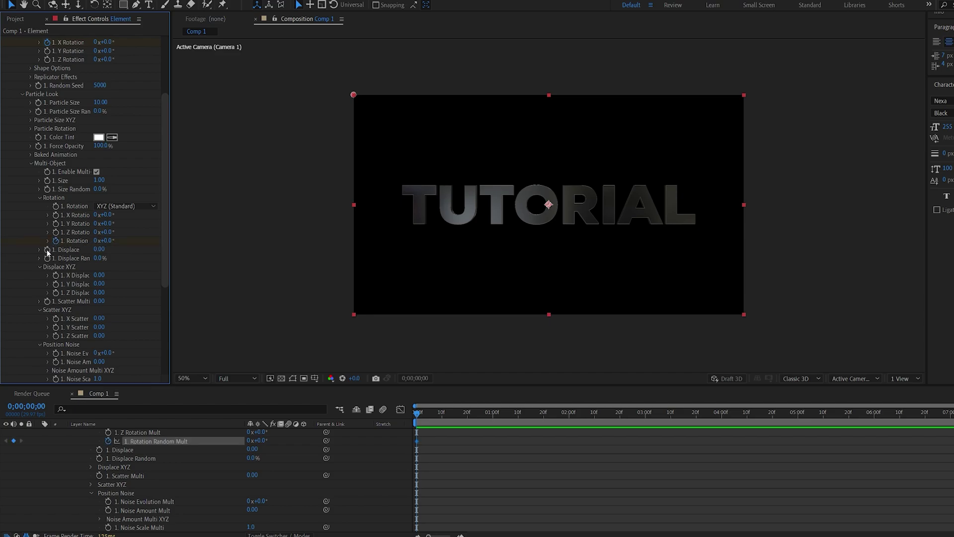
{"action": "left_click", "coordinate": [47, 250]}
{"action": "left_click_drag", "start_coordinate": [171, 261], "coordinate": [151, 257]}
Shift the four starting keyframes later and scrub Displace to 0.22 so the letters scatter
{"action": "key", "text": "u"}
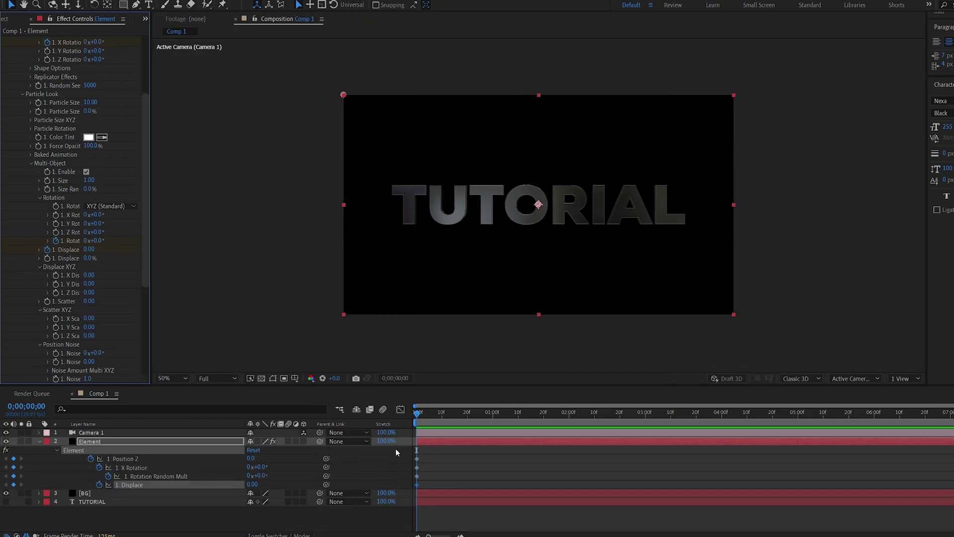
{"action": "left_click_drag", "start_coordinate": [432, 450], "coordinate": [570, 485]}
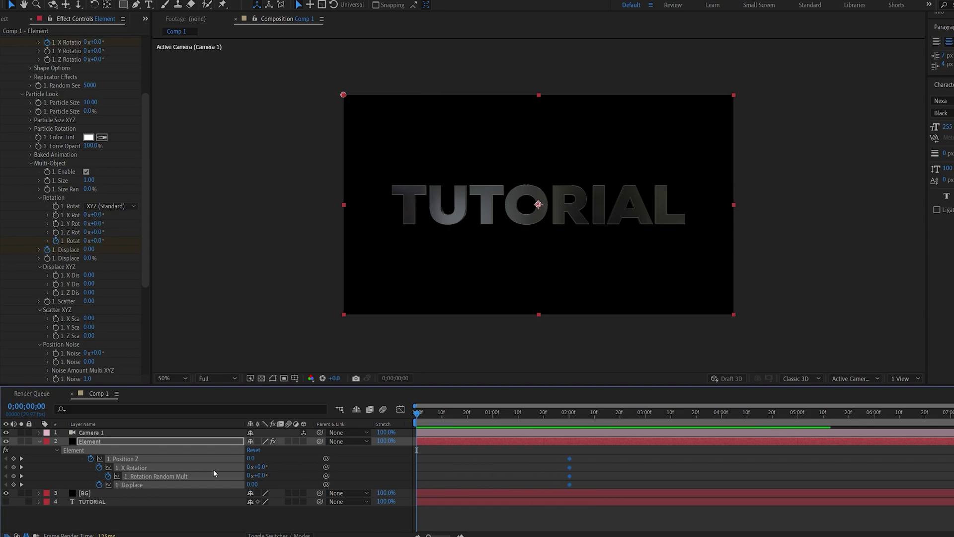
{"action": "left_click", "coordinate": [271, 482]}
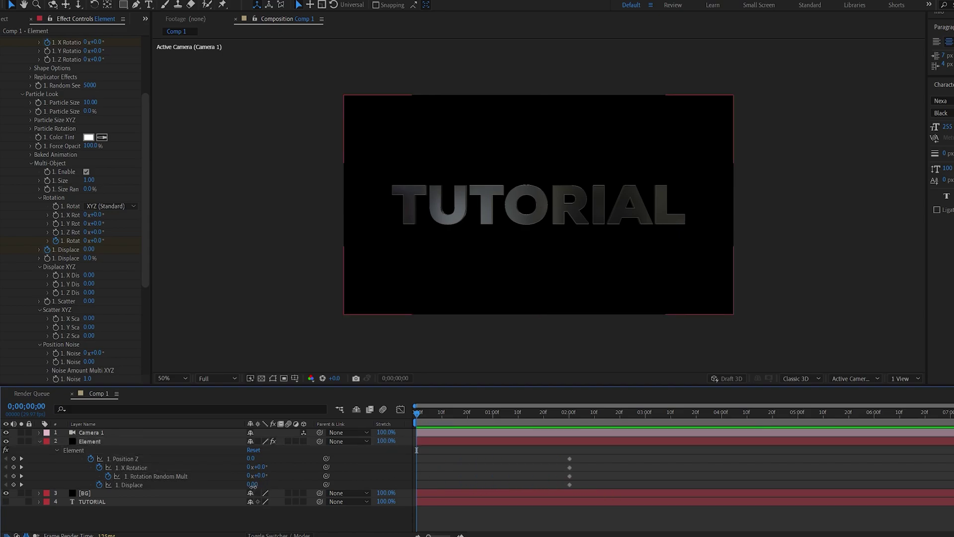
{"action": "left_click_drag", "start_coordinate": [253, 485], "coordinate": [181, 521]}
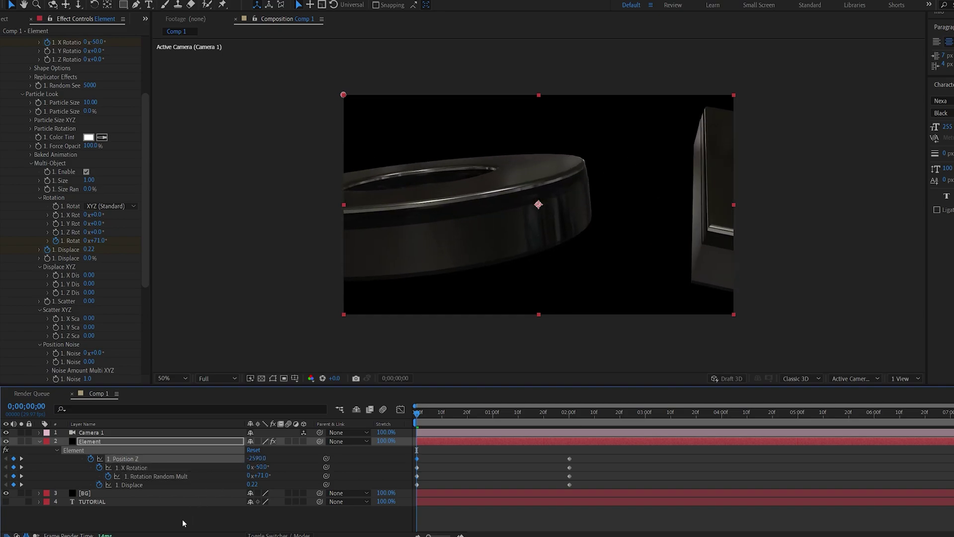
{"action": "left_click", "coordinate": [87, 434]}
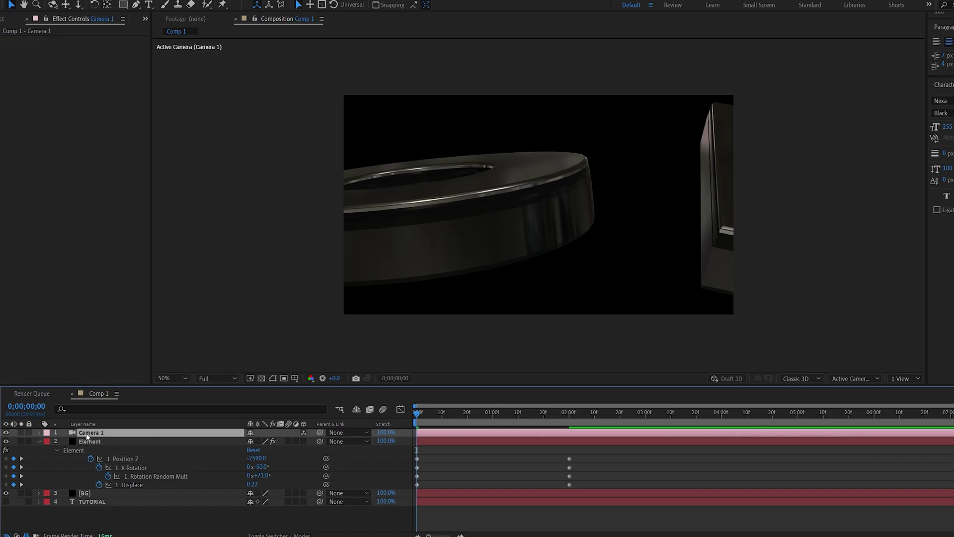
Keyframe Camera 1's Position so it moves in between frame 0 and 2 seconds
{"action": "key", "text": "p"}
{"action": "left_click", "coordinate": [65, 442]}
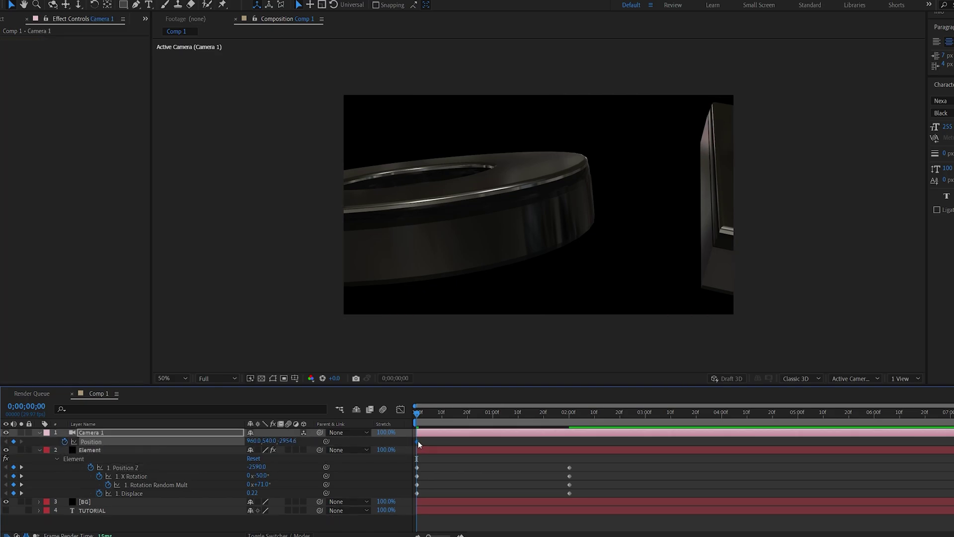
{"action": "left_click_drag", "start_coordinate": [418, 440], "coordinate": [569, 454]}
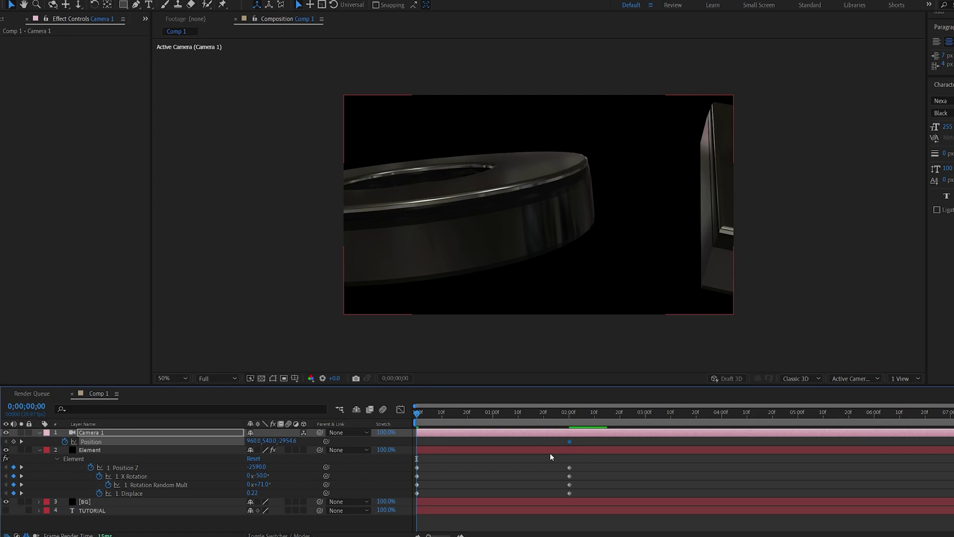
{"action": "left_click_drag", "start_coordinate": [290, 441], "coordinate": [520, 436]}
{"action": "key", "text": "space"}
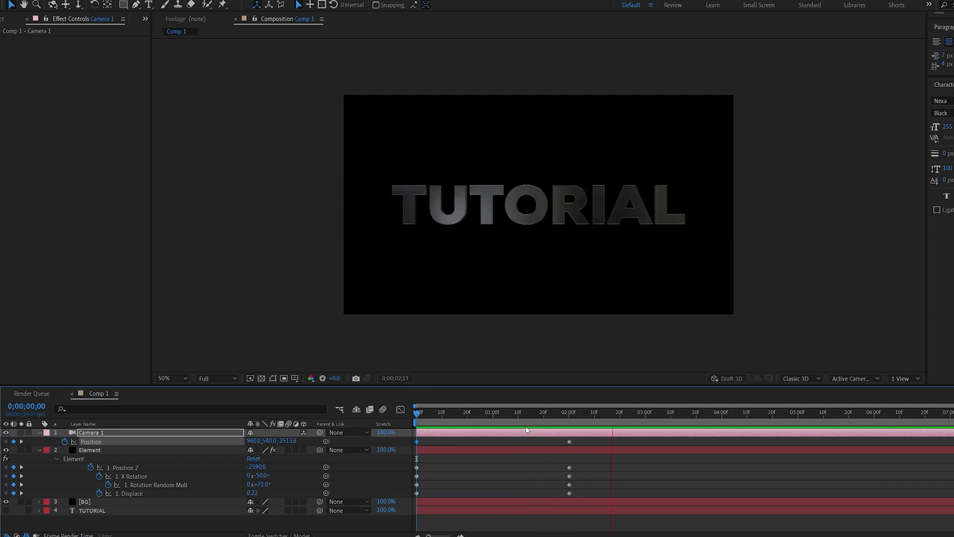
{"action": "left_click", "coordinate": [541, 411]}
Apply Easy Ease to all ten intro keyframes and play the animation from the start
{"action": "left_click_drag", "start_coordinate": [586, 441], "coordinate": [411, 527]}
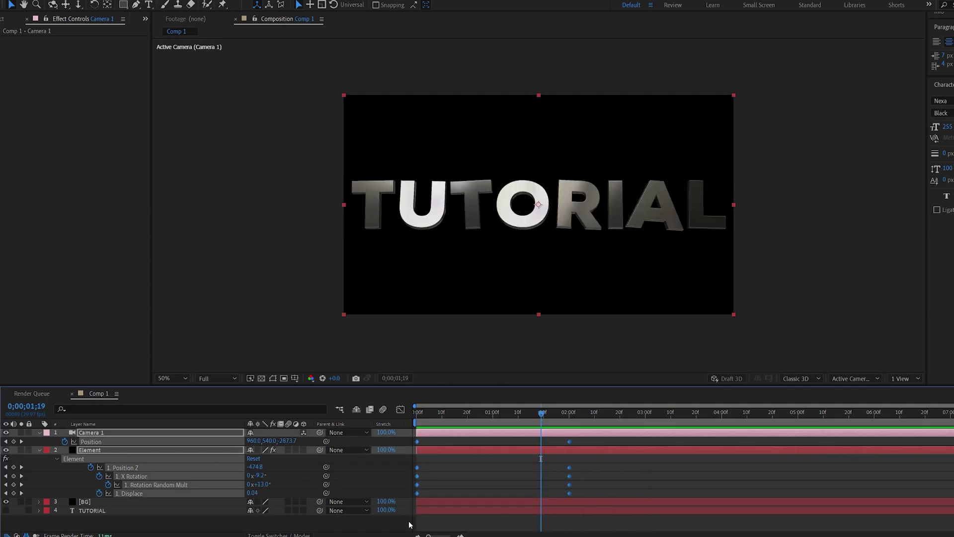
{"action": "left_click", "coordinate": [401, 409]}
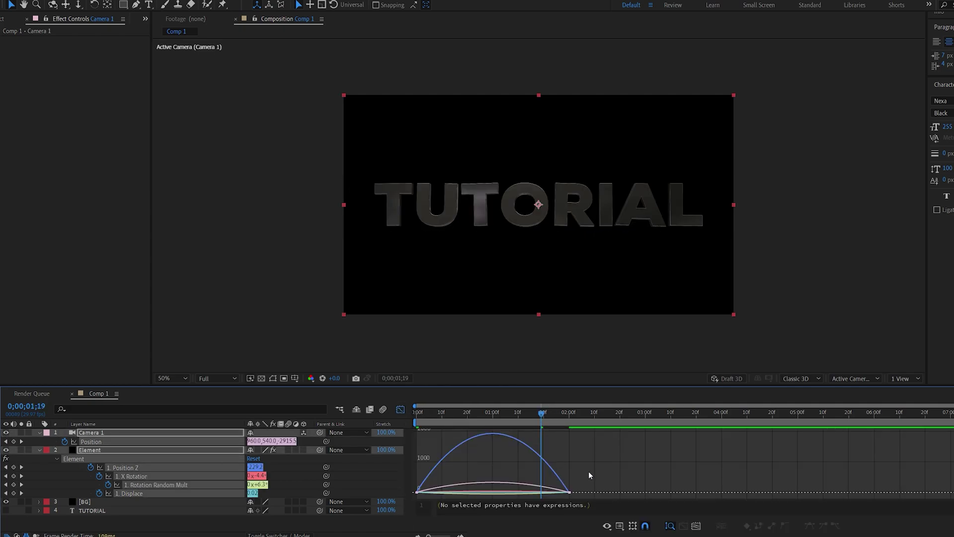
{"action": "left_click_drag", "start_coordinate": [587, 517], "coordinate": [486, 493]}
{"action": "key", "text": "Home"}
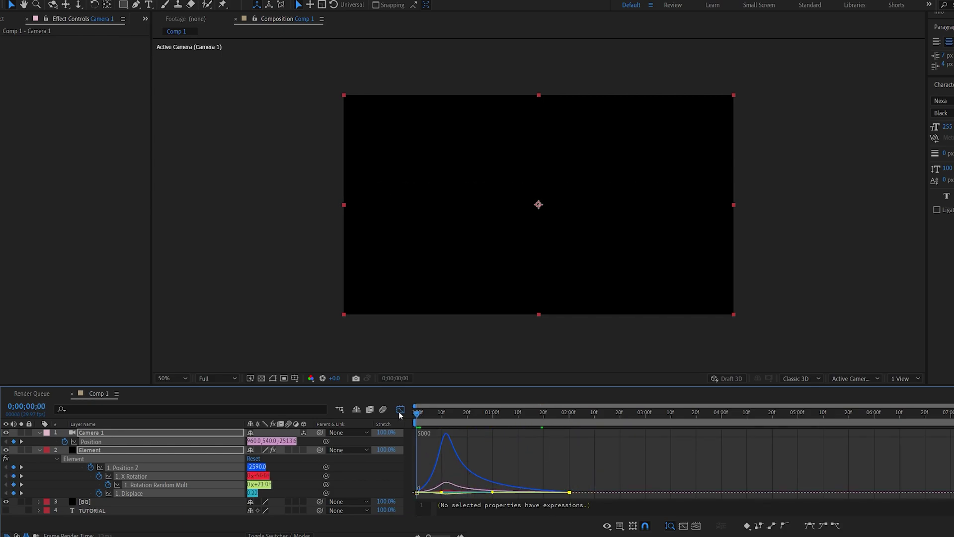
{"action": "key", "text": "shift+F3"}
{"action": "key", "text": "space"}
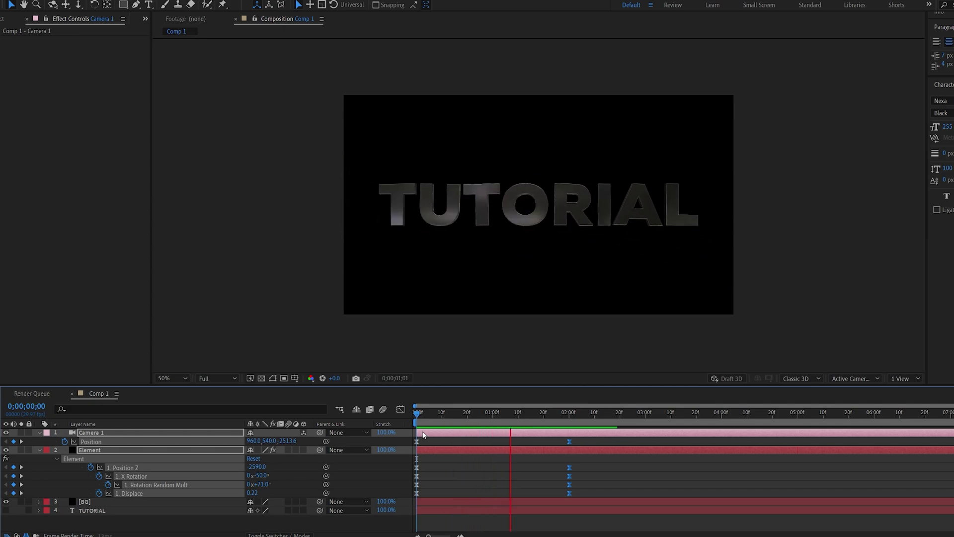
Add a Null 1 layer and parent Camera 1 to it
{"action": "key", "text": "u"}
{"action": "left_click", "coordinate": [233, 514]}
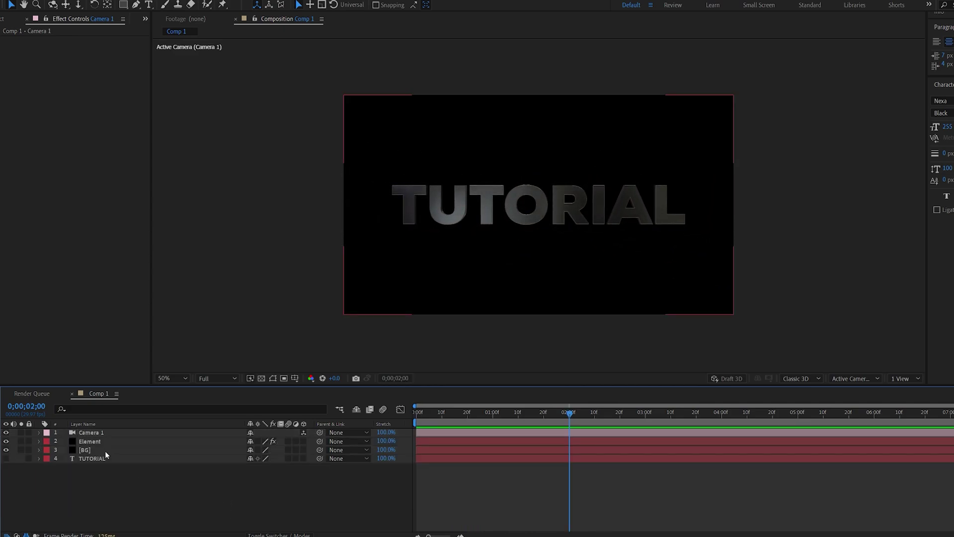
{"action": "right_click", "coordinate": [267, 481]}
{"action": "mouse_move", "coordinate": [312, 378]}
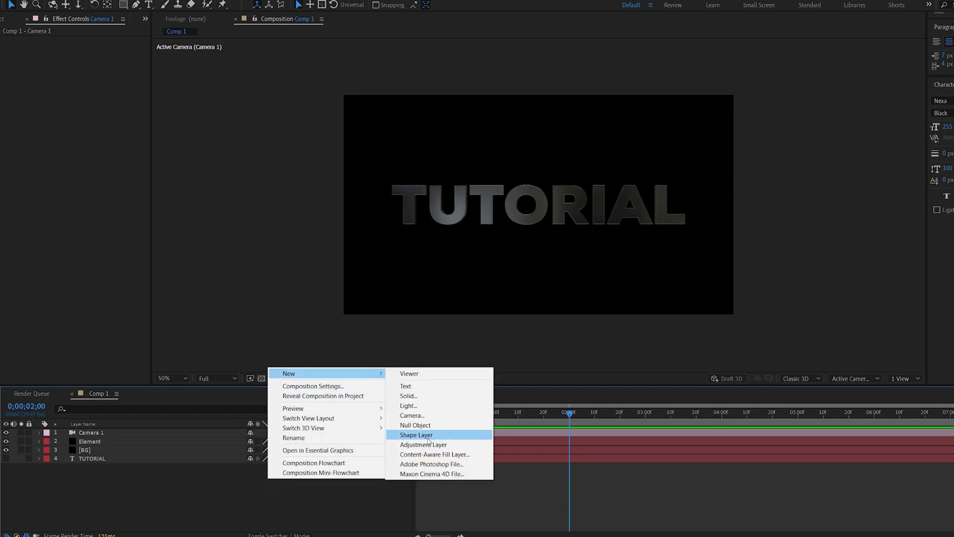
{"action": "left_click", "coordinate": [437, 426]}
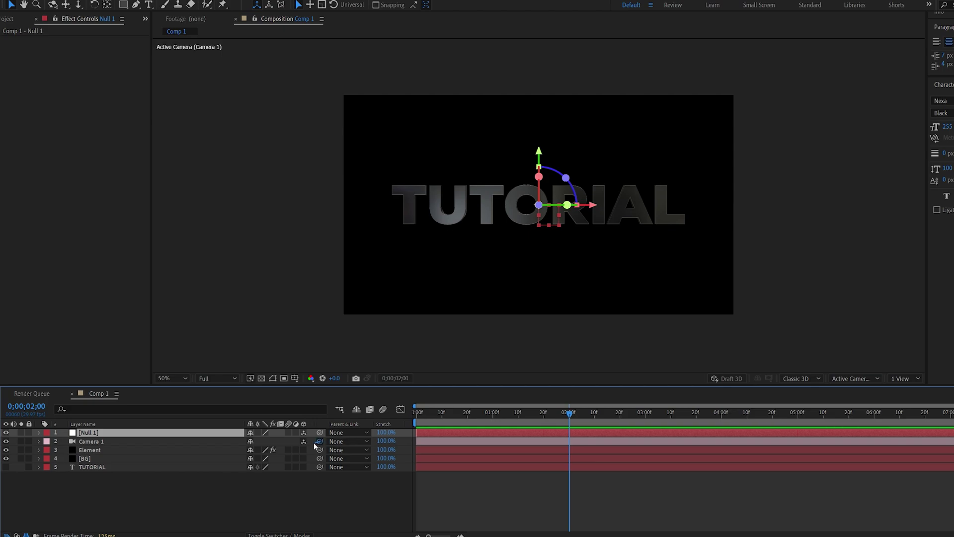
{"action": "left_click_drag", "start_coordinate": [320, 441], "coordinate": [222, 434]}
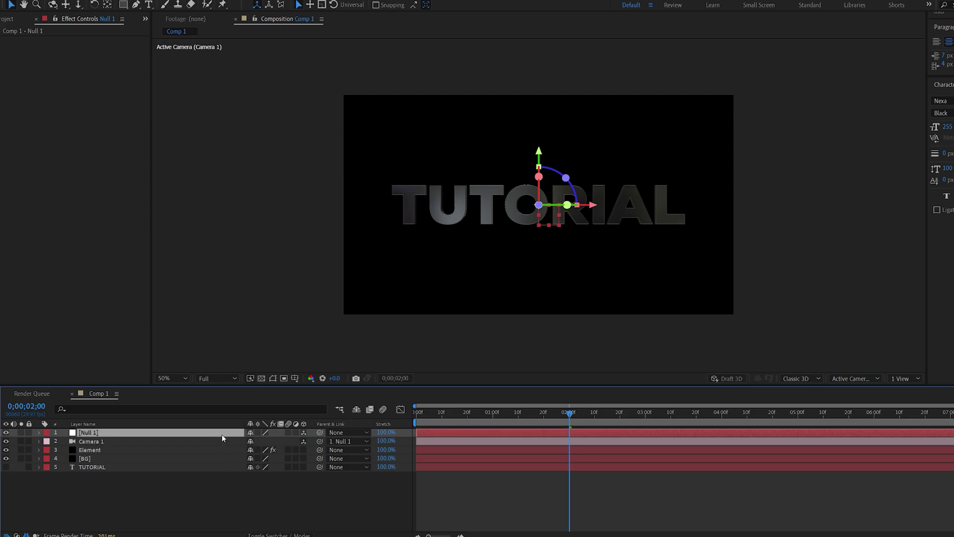
Keyframe Null 1's Position with Z at -410 by 4 seconds and end the work area there
{"action": "left_click", "coordinate": [197, 444]}
{"action": "key", "text": "p"}
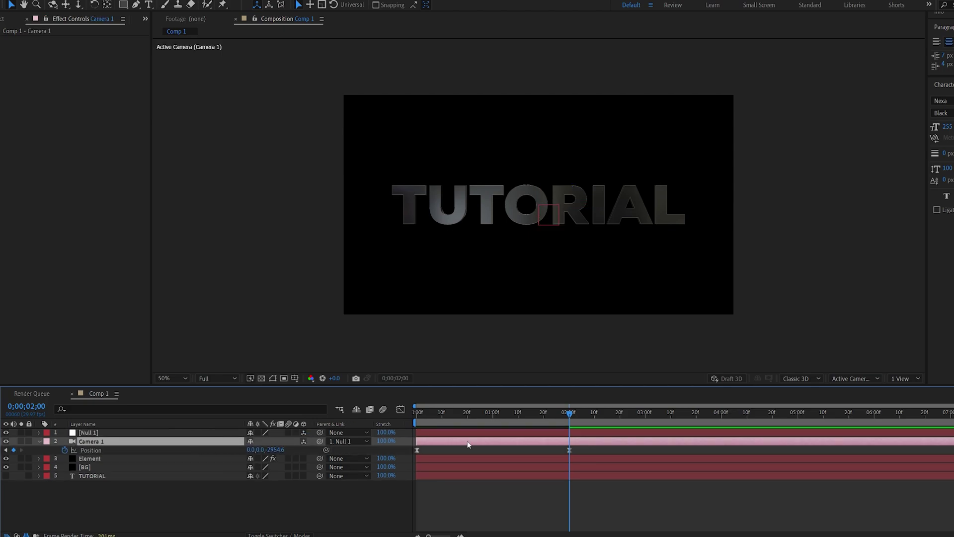
{"action": "left_click", "coordinate": [113, 435]}
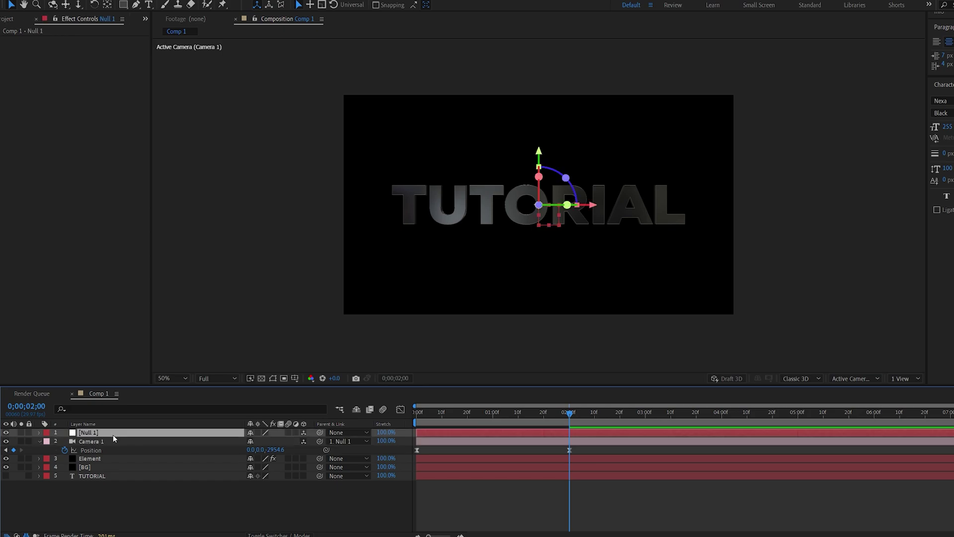
{"action": "key", "text": "p"}
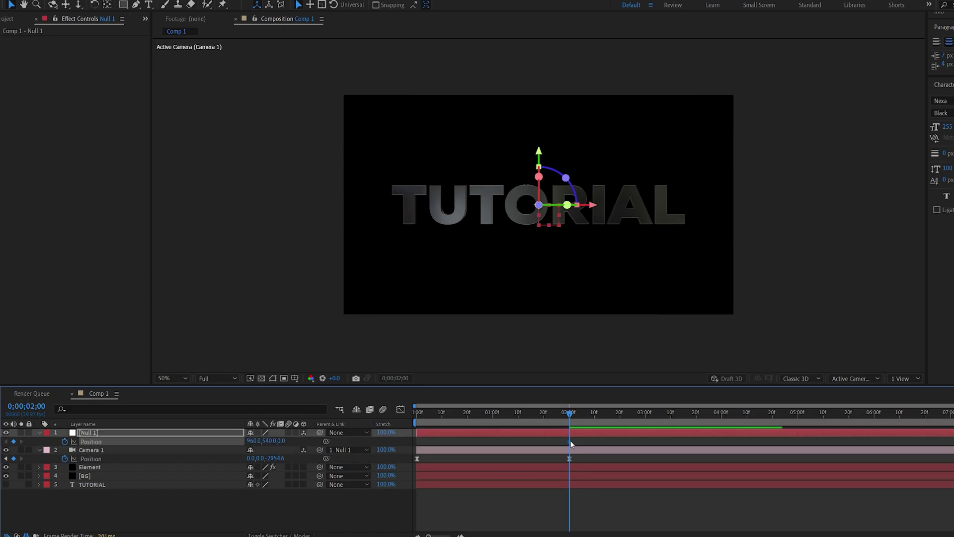
{"action": "left_click_drag", "start_coordinate": [569, 442], "coordinate": [544, 445]}
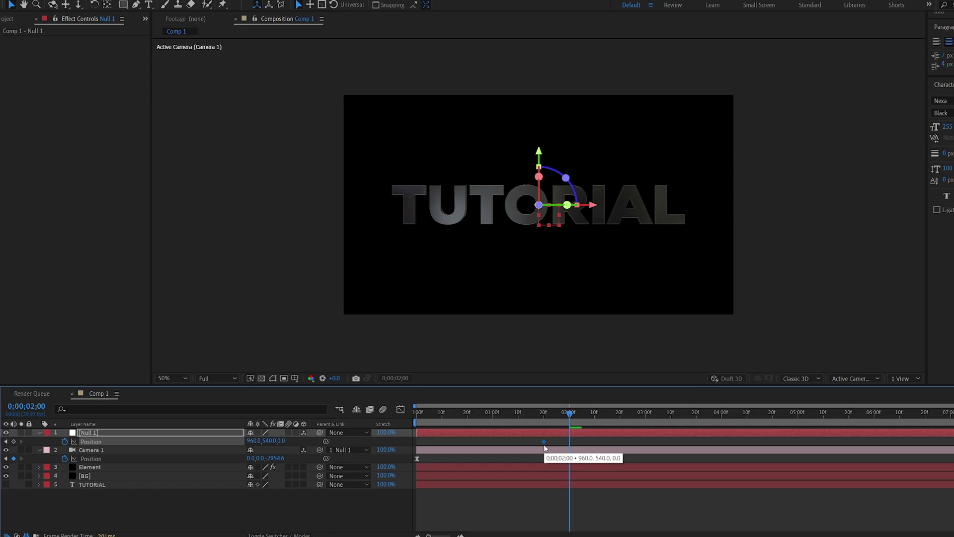
{"action": "left_click", "coordinate": [721, 415]}
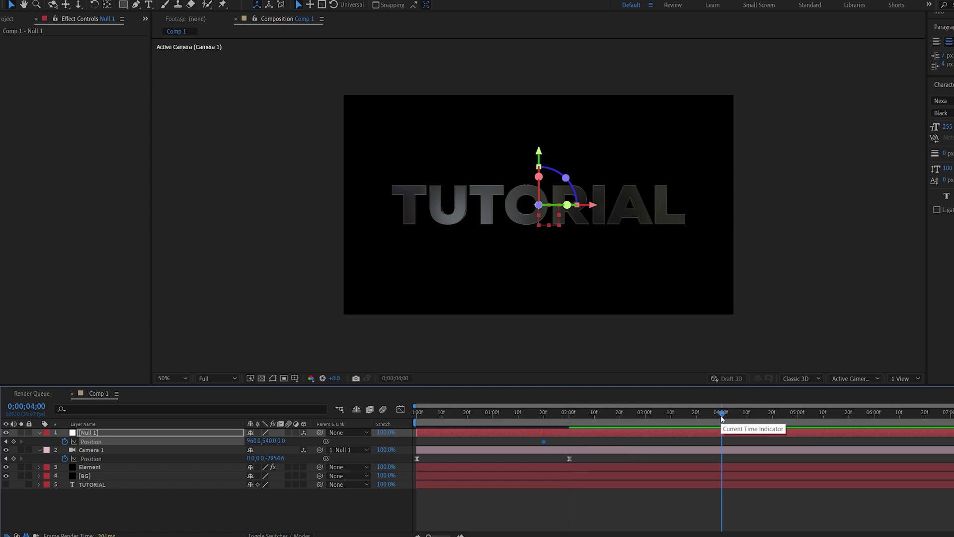
{"action": "key", "text": "n"}
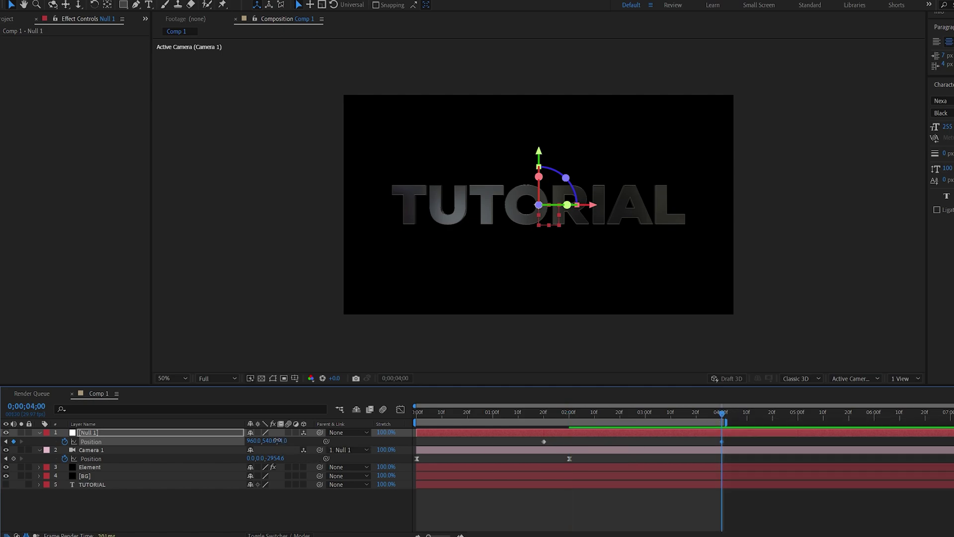
{"action": "left_click_drag", "start_coordinate": [279, 441], "coordinate": [76, 469]}
Preview the receding camera move, then collapse the null and camera properties
{"action": "mouse_move", "coordinate": [515, 414]}
{"action": "left_mouse_down"}
{"action": "mouse_move", "coordinate": [576, 416]}
{"action": "mouse_move", "coordinate": [531, 421]}
{"action": "left_mouse_up"}
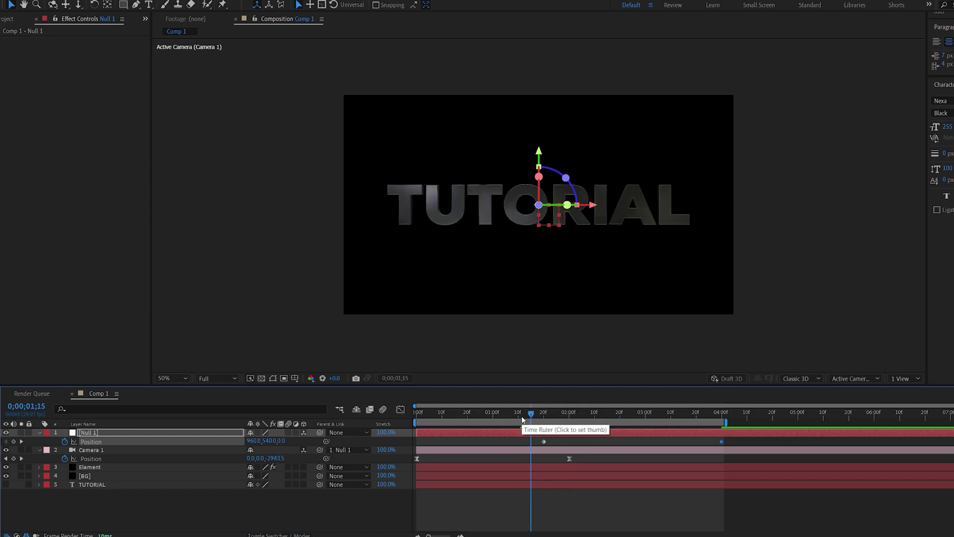
{"action": "key", "text": "space"}
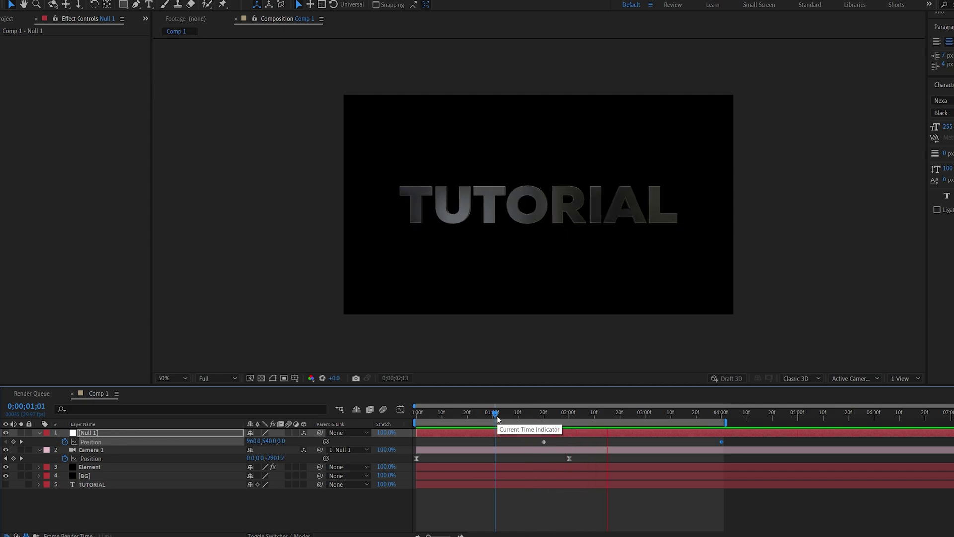
{"action": "left_click", "coordinate": [569, 415]}
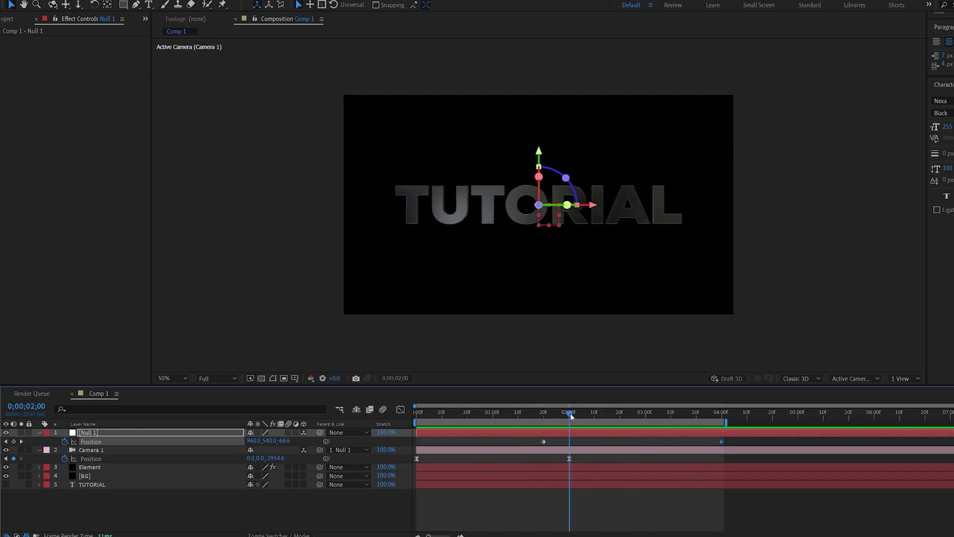
{"action": "left_click", "coordinate": [40, 450]}
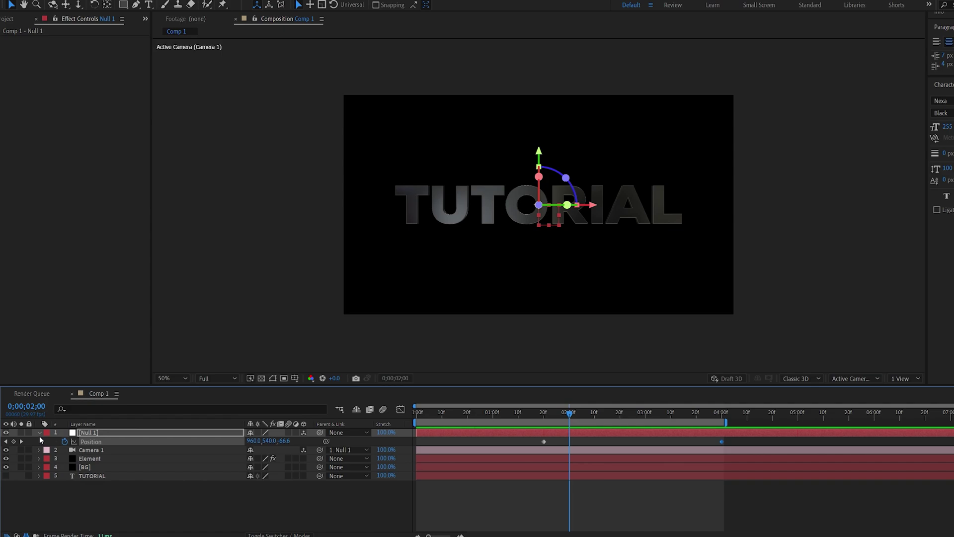
{"action": "left_click", "coordinate": [39, 434]}
{"action": "left_click", "coordinate": [154, 485]}
Keyframe Element's environment Y rotation at 0° around 1;10
{"action": "left_click", "coordinate": [92, 450]}
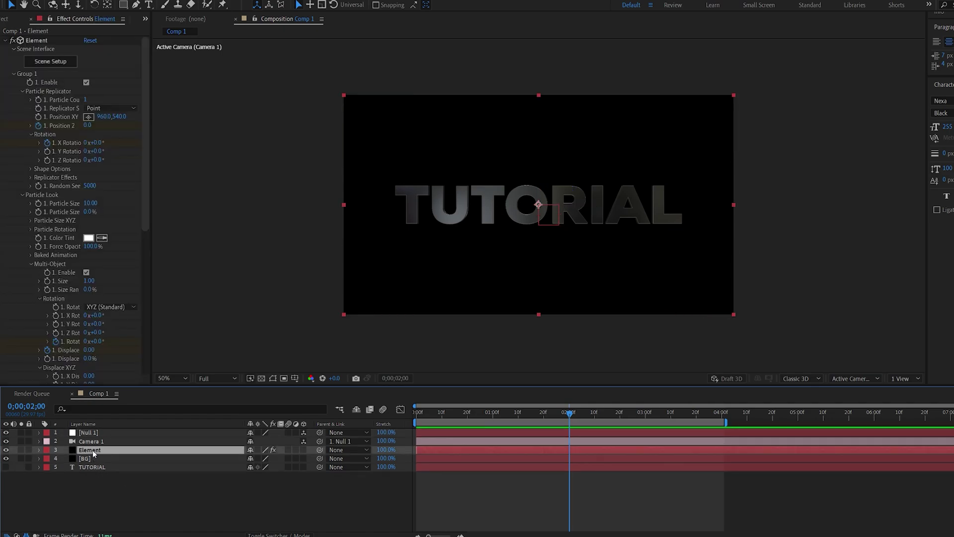
{"action": "left_click", "coordinate": [14, 74]}
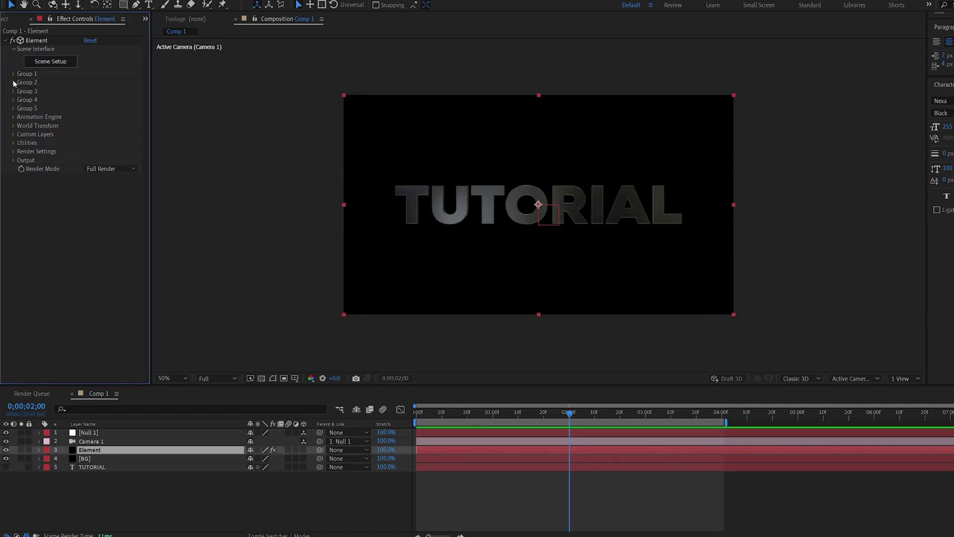
{"action": "left_click", "coordinate": [12, 151]}
{"action": "left_click", "coordinate": [21, 160]}
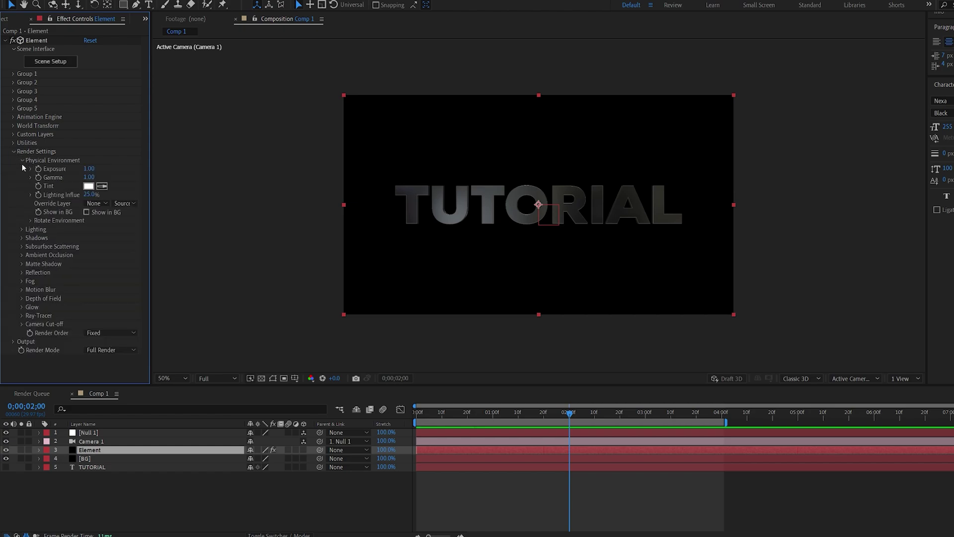
{"action": "left_click", "coordinate": [29, 221]}
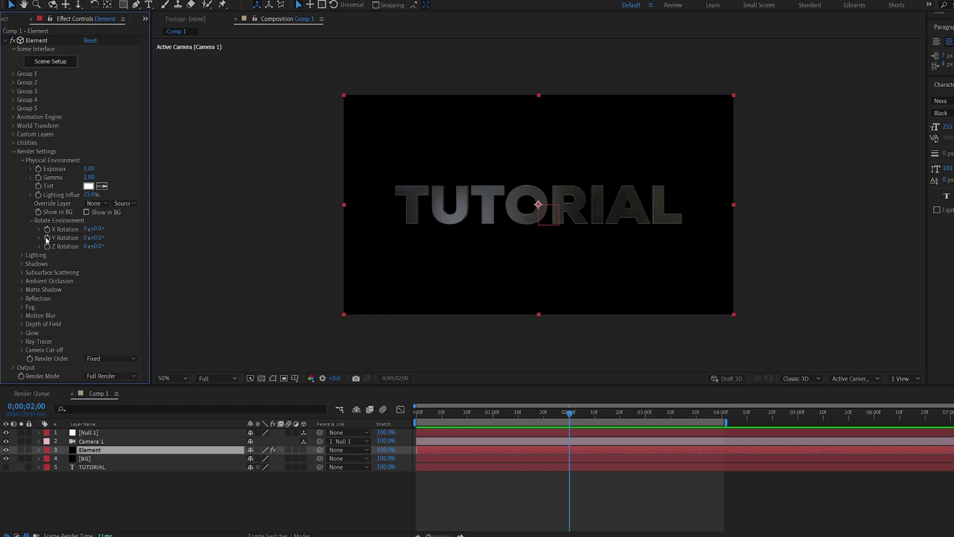
{"action": "left_click", "coordinate": [46, 239]}
{"action": "key", "text": "u"}
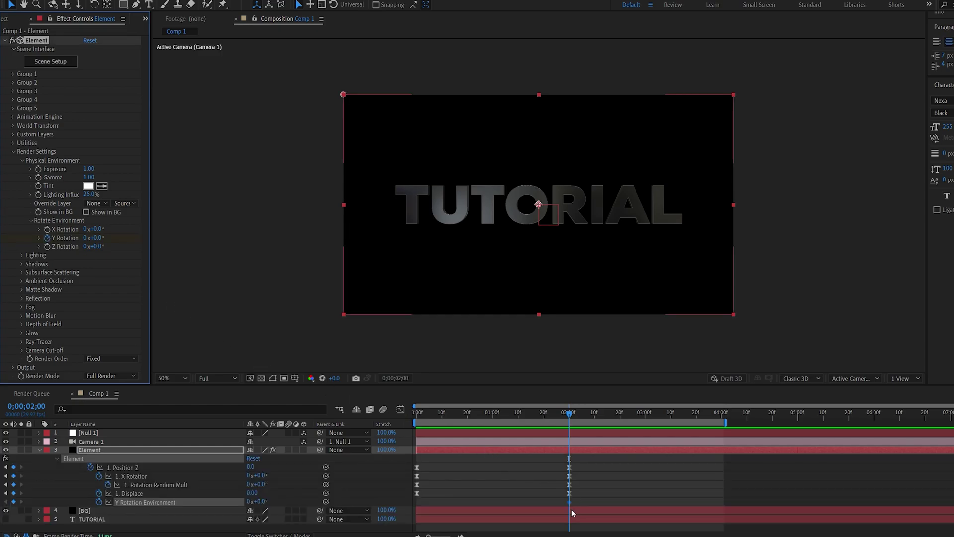
{"action": "left_click_drag", "start_coordinate": [570, 502], "coordinate": [526, 503]}
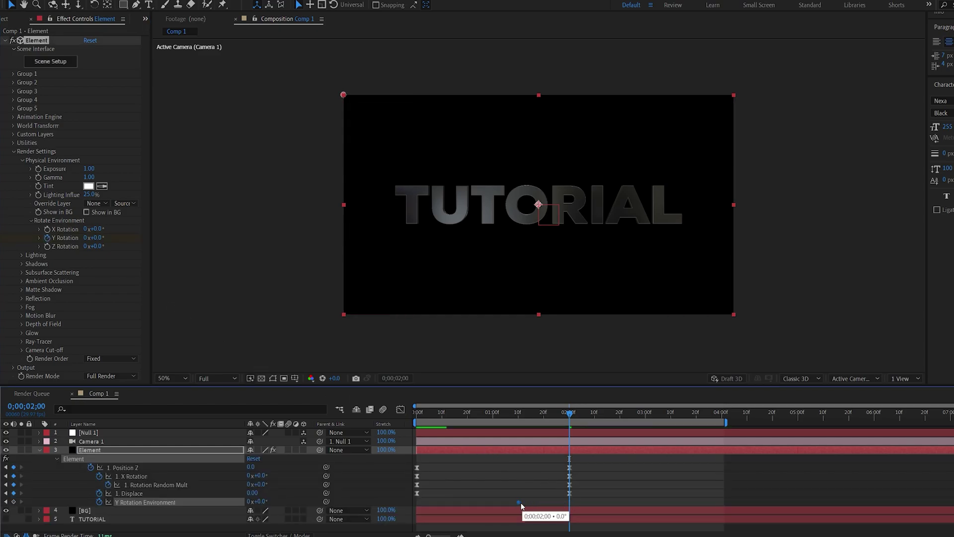
Set the environment Y rotation to 20° at 4 seconds and check reflections at 2;06
{"action": "left_click", "coordinate": [723, 417]}
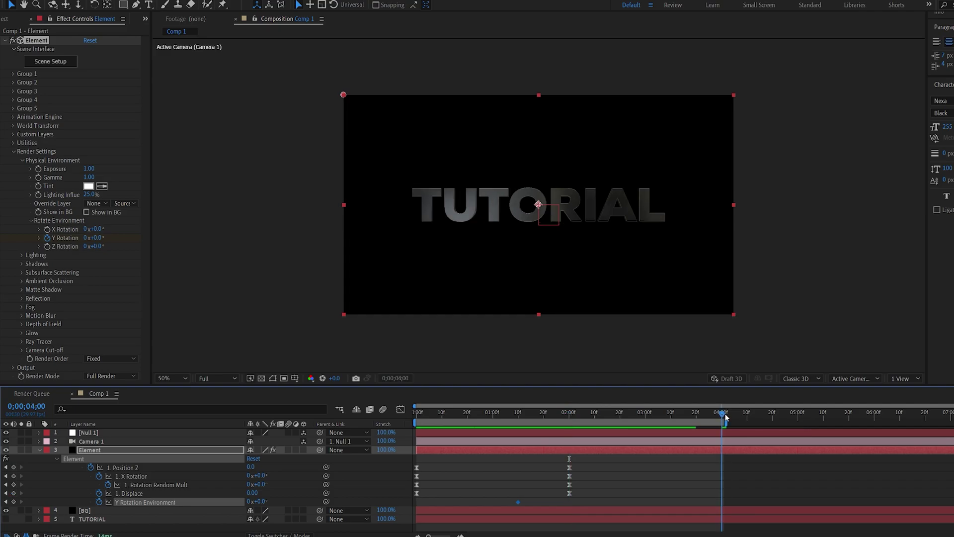
{"action": "left_click", "coordinate": [94, 238]}
{"action": "type", "text": "20"}
{"action": "key", "text": "Return"}
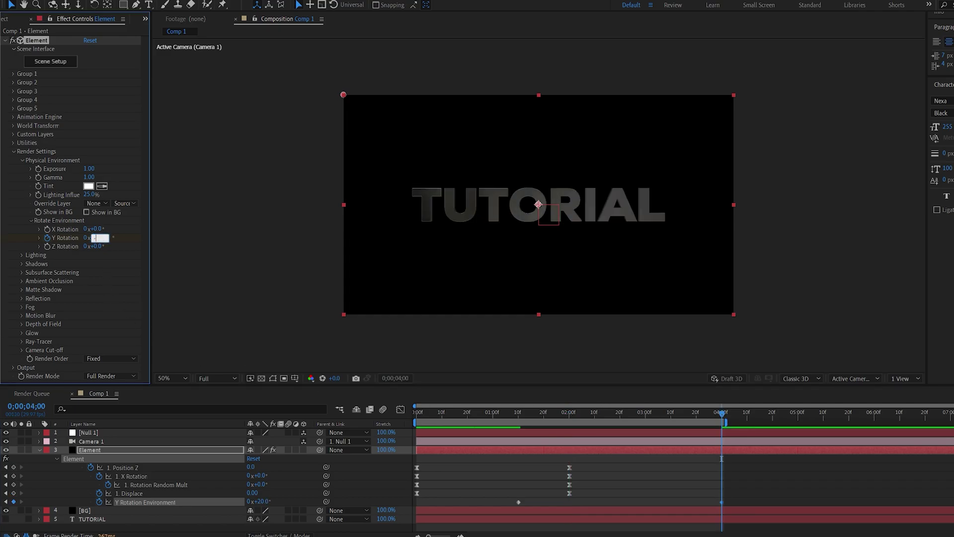
{"action": "key", "text": "Return"}
{"action": "left_click", "coordinate": [518, 414]}
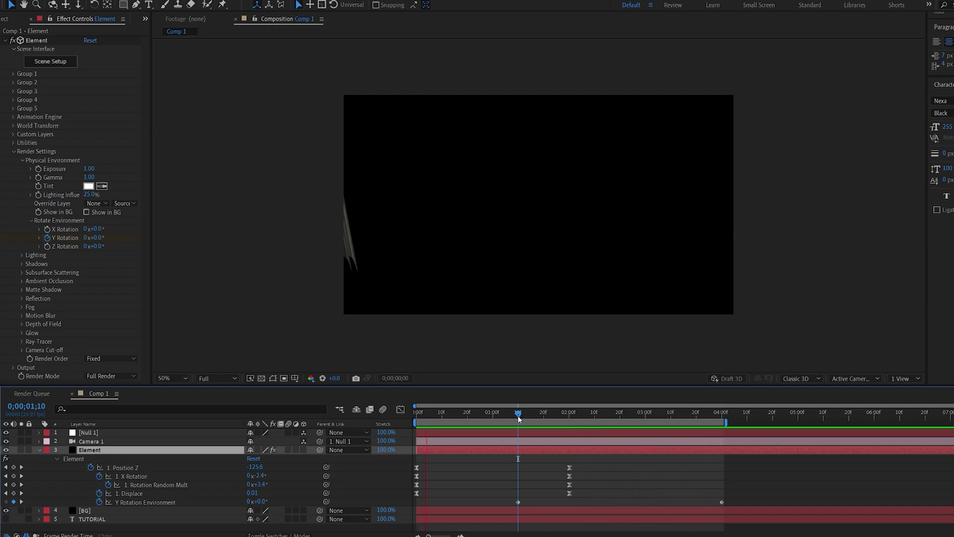
{"action": "left_click_drag", "start_coordinate": [519, 418], "coordinate": [587, 424]}
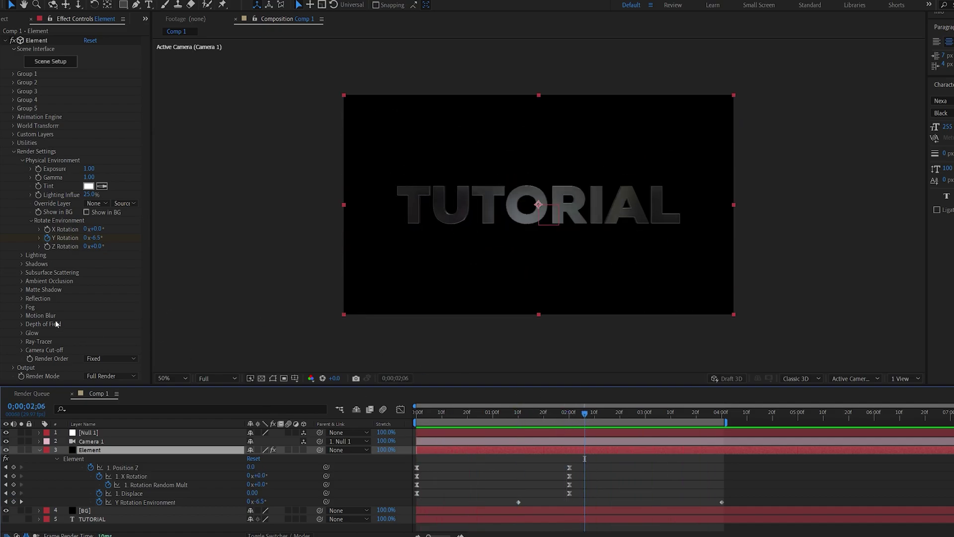
Raise Element's SSAO ambient occlusion intensity to 5
{"action": "left_click", "coordinate": [22, 281]}
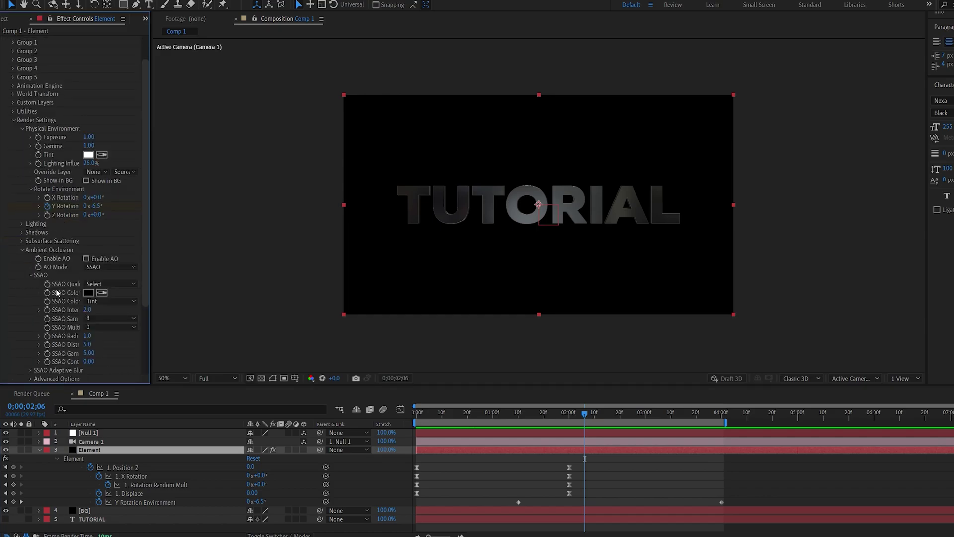
{"action": "left_click", "coordinate": [87, 310]}
{"action": "type", "text": "5"}
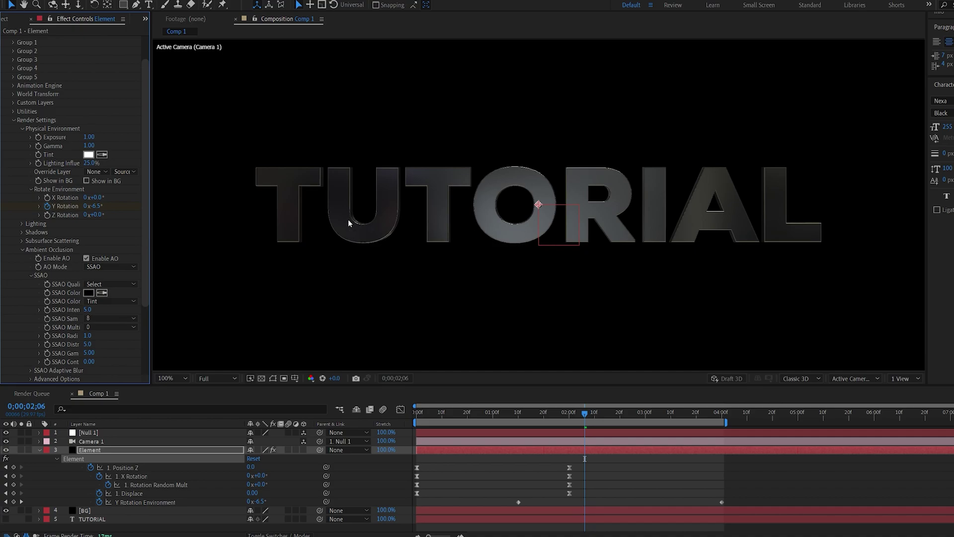
{"action": "key", "text": "comma"}
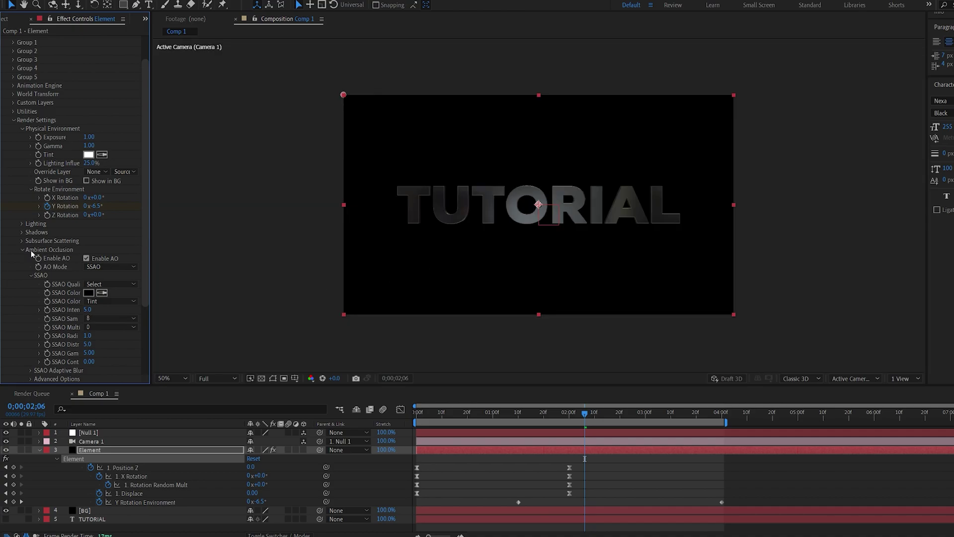
{"action": "left_click", "coordinate": [23, 249]}
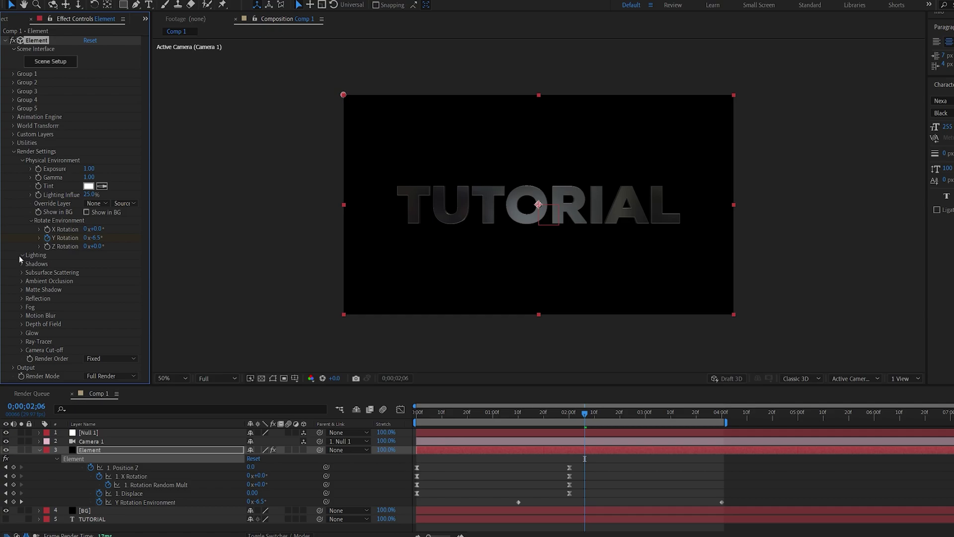
Add the Cinema lighting preset in Element's Lighting settings
{"action": "left_click", "coordinate": [20, 256]}
{"action": "left_click", "coordinate": [123, 282]}
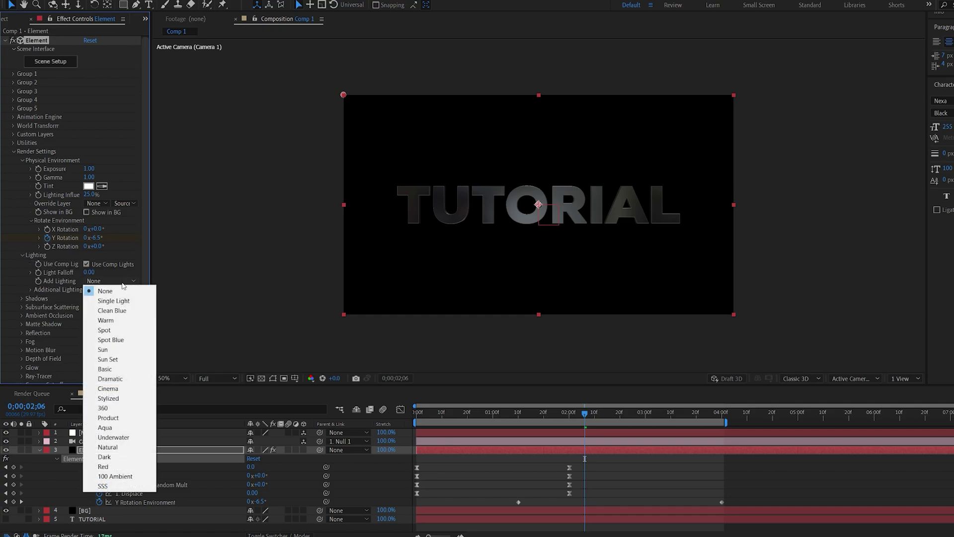
{"action": "left_click", "coordinate": [125, 389]}
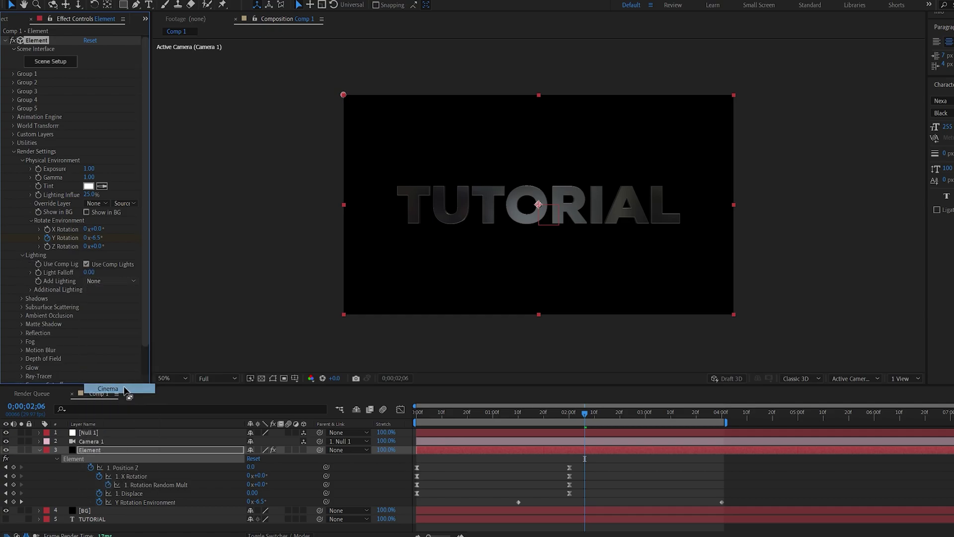
{"action": "left_click", "coordinate": [40, 450]}
{"action": "right_click", "coordinate": [219, 493]}
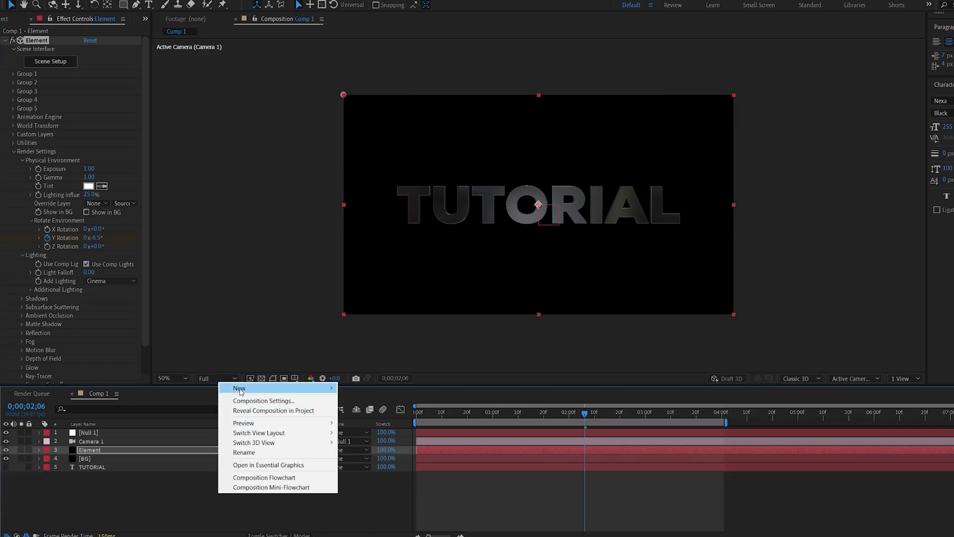
Add Parallel Light 1 at position 1330,240, aimed down across the TUTORIAL text
{"action": "mouse_move", "coordinate": [242, 390]}
{"action": "left_click", "coordinate": [375, 421]}
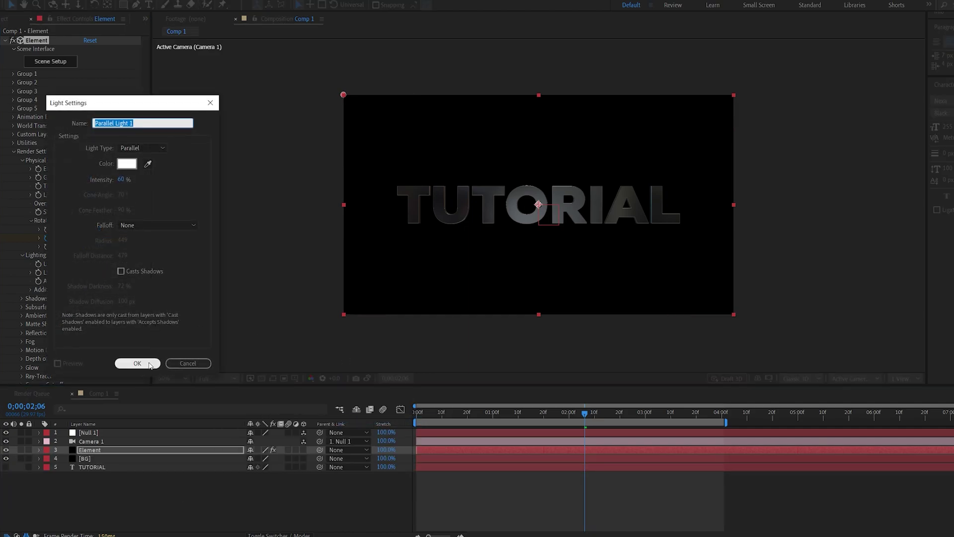
{"action": "left_click", "coordinate": [138, 363]}
{"action": "key", "text": "p"}
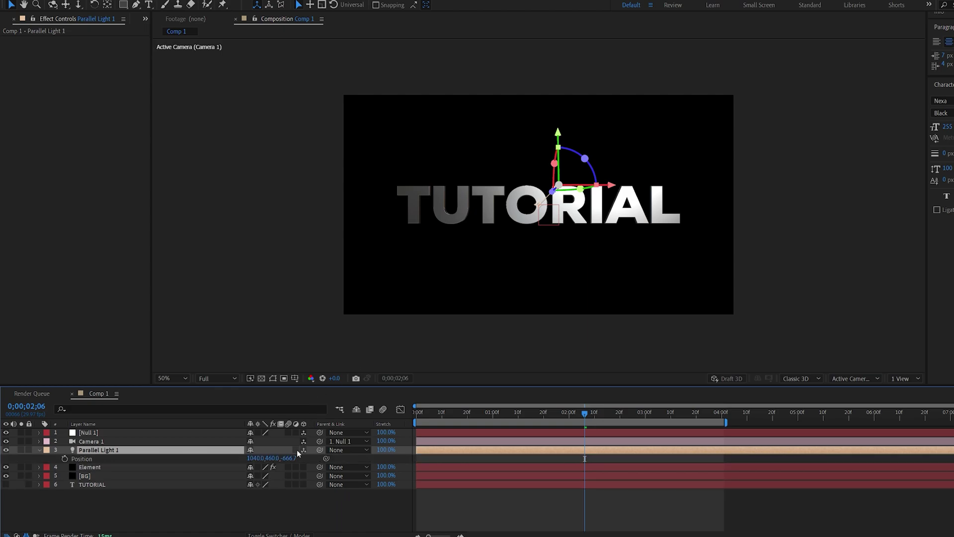
{"action": "left_click_drag", "start_coordinate": [278, 458], "coordinate": [266, 458]}
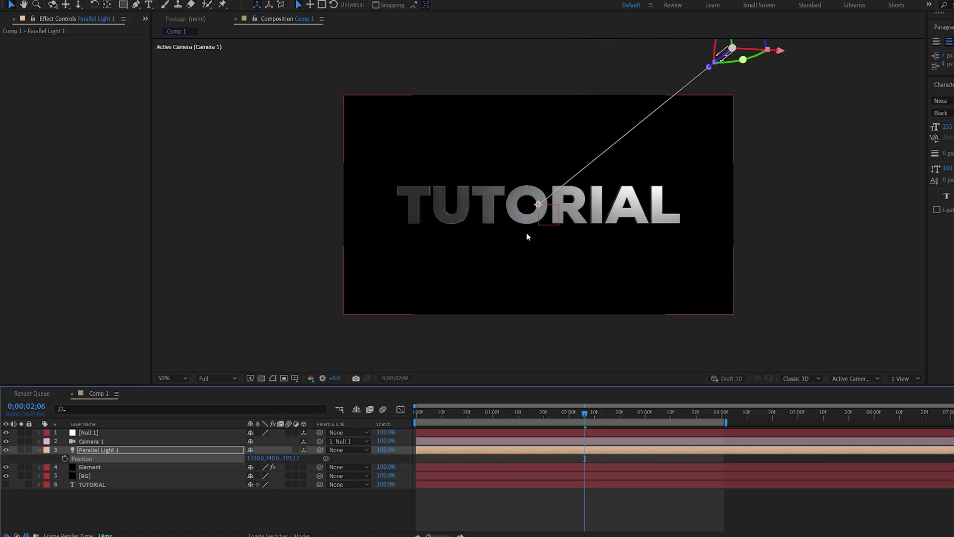
{"action": "left_click_drag", "start_coordinate": [525, 241], "coordinate": [505, 282]}
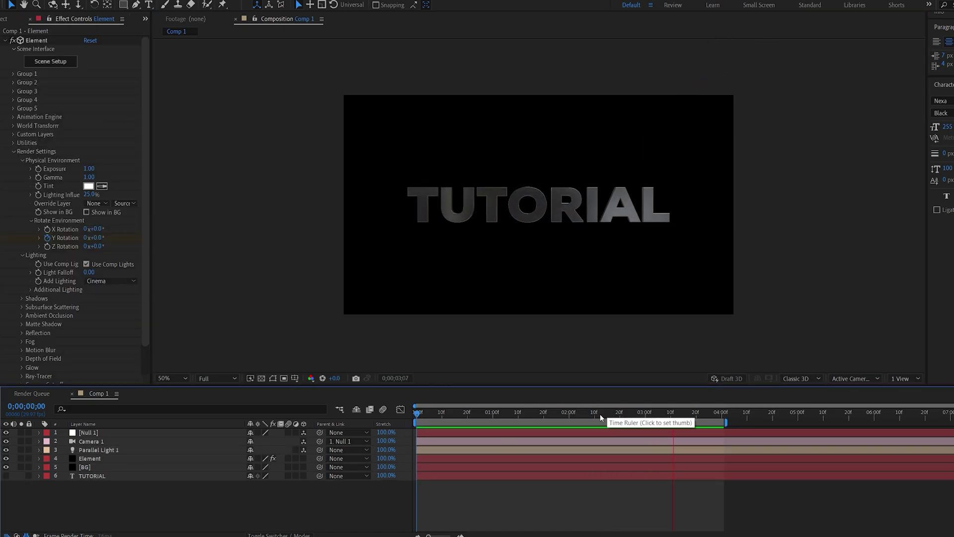
{"action": "left_click_drag", "start_coordinate": [600, 413], "coordinate": [634, 410]}
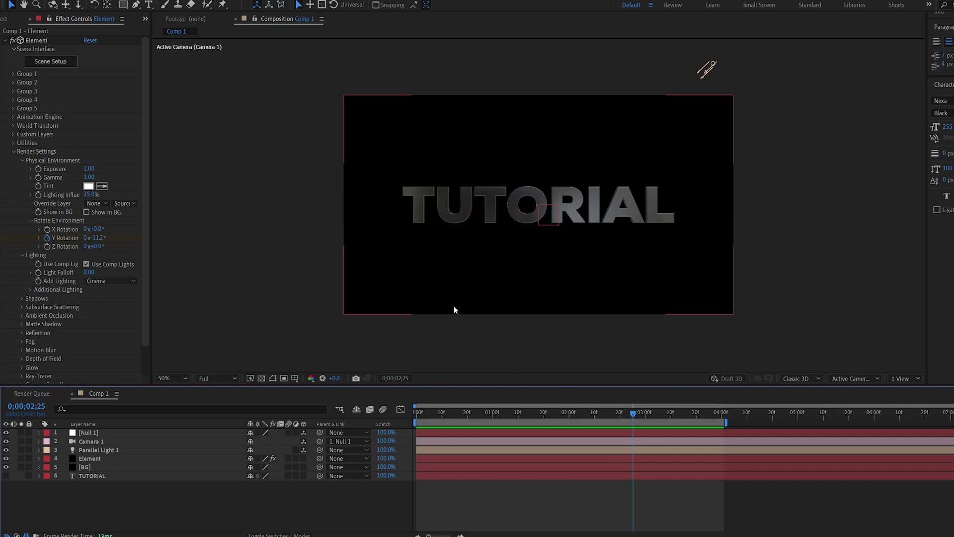
Zoom in on the text edges and set Element's Multisampling to 16 and Supersampling to 2
{"action": "key", "text": "period"}
{"action": "key", "text": "period"}
{"action": "key", "text": "period"}
{"action": "key", "text": "period"}
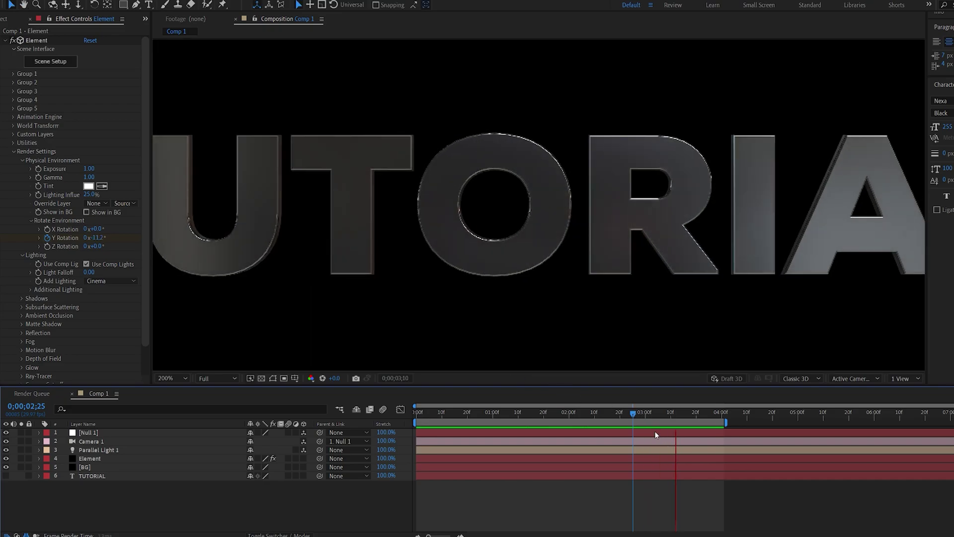
{"action": "left_click_drag", "start_coordinate": [652, 413], "coordinate": [615, 423]}
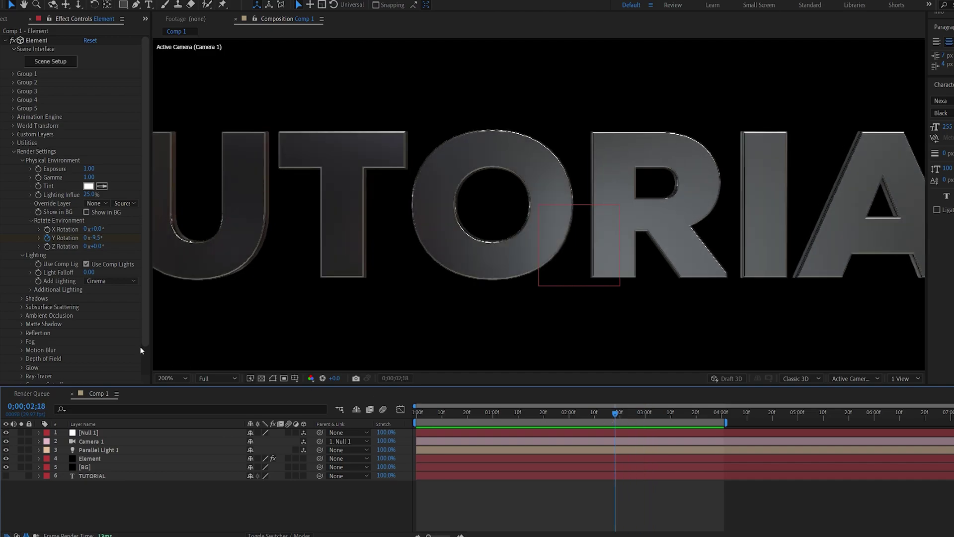
{"action": "scroll", "coordinate": [89, 331], "scroll_direction": "down", "scroll_amount": 3}
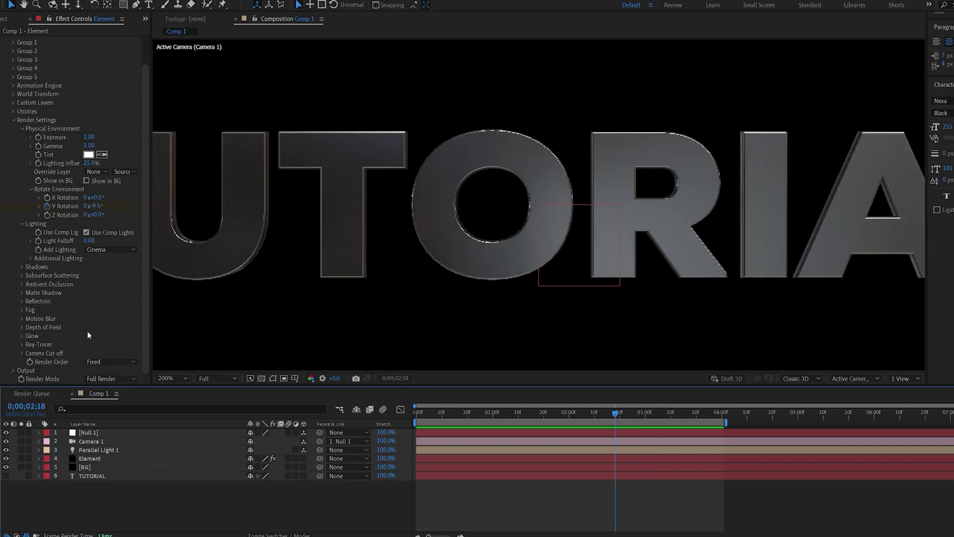
{"action": "left_click", "coordinate": [14, 371]}
{"action": "scroll", "coordinate": [15, 368], "scroll_direction": "down", "scroll_amount": 5}
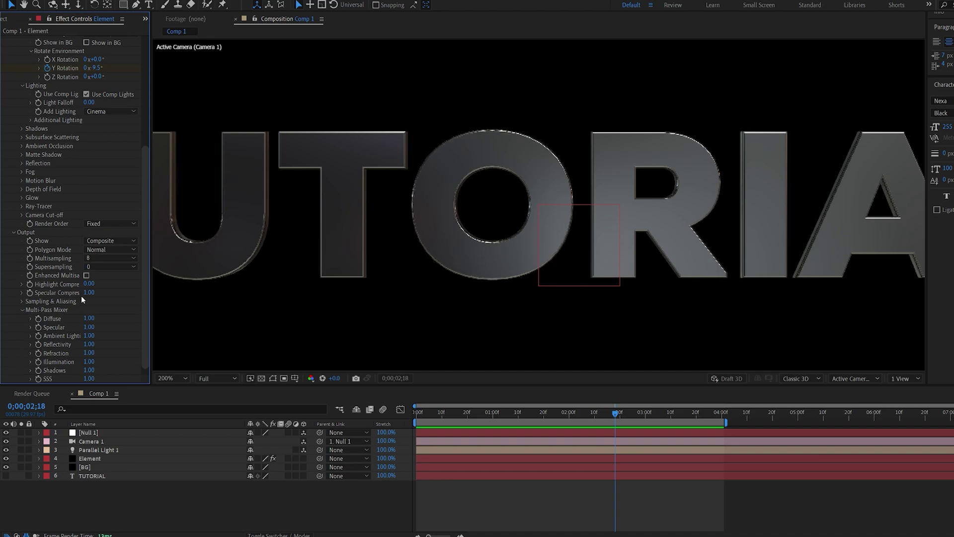
{"action": "left_click", "coordinate": [94, 257]}
{"action": "left_click", "coordinate": [107, 317]}
{"action": "left_click", "coordinate": [95, 267]}
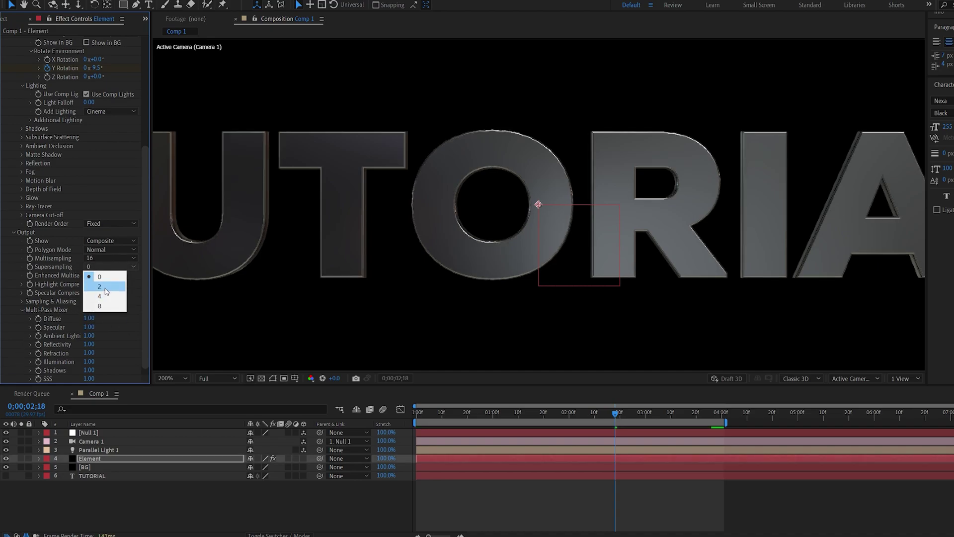
{"action": "left_click", "coordinate": [107, 294]}
Preview the camera animation between roughly 1;18 and 2;02 to check the smoothed render
{"action": "left_click", "coordinate": [582, 412]}
{"action": "left_click", "coordinate": [556, 412]}
{"action": "key", "text": "space"}
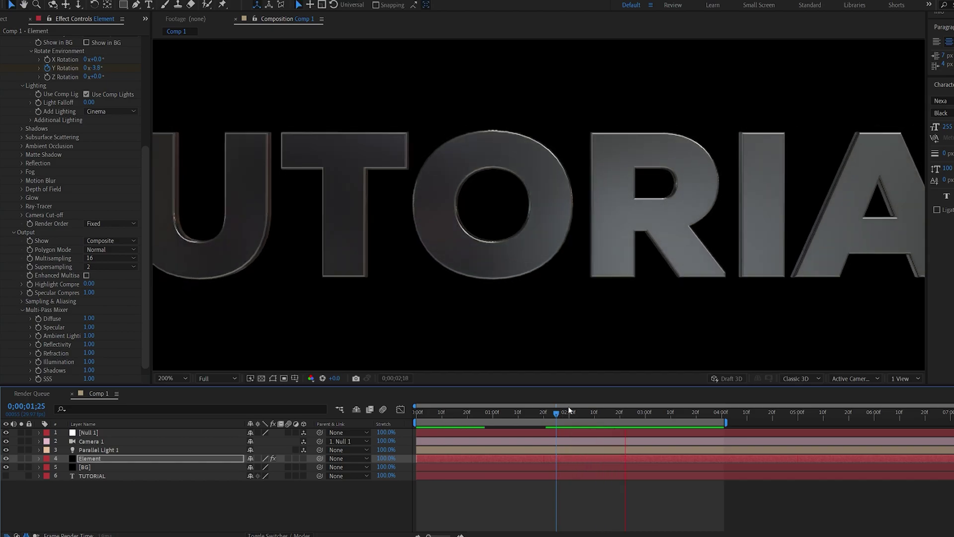
{"action": "left_click", "coordinate": [539, 413]}
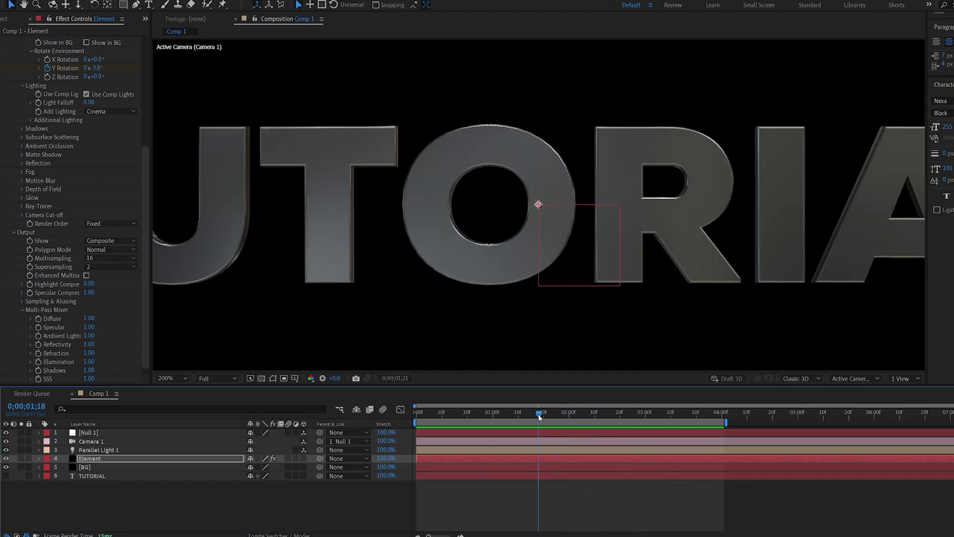
{"action": "scroll", "coordinate": [467, 323], "scroll_direction": "down", "scroll_amount": 1}
{"action": "key", "text": "space"}
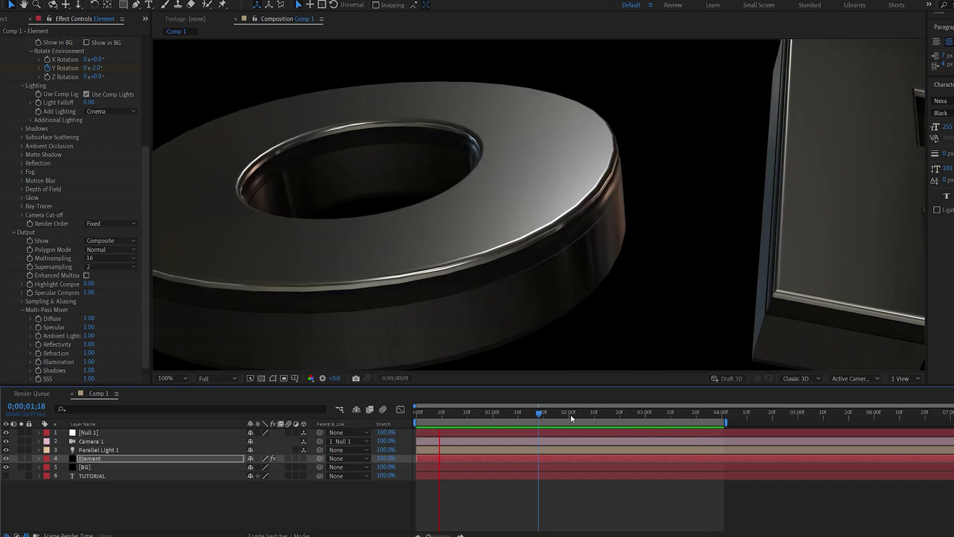
{"action": "left_click", "coordinate": [571, 413]}
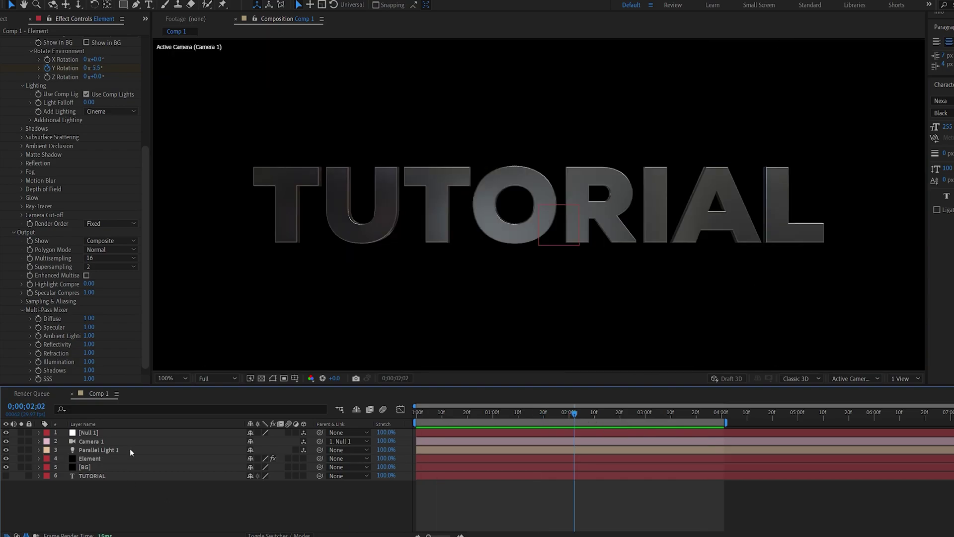
{"action": "left_click", "coordinate": [103, 460]}
Duplicate the Element layer with Ctrl+D, rename the copy 'Glow', and solo it
{"action": "key", "text": "ctrl+d"}
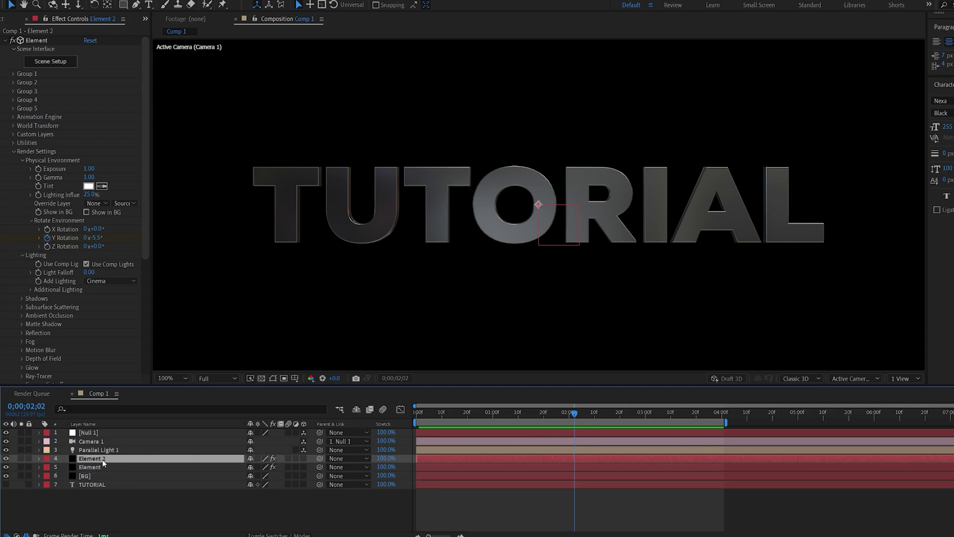
{"action": "key", "text": "Return"}
{"action": "type", "text": "Glo"}
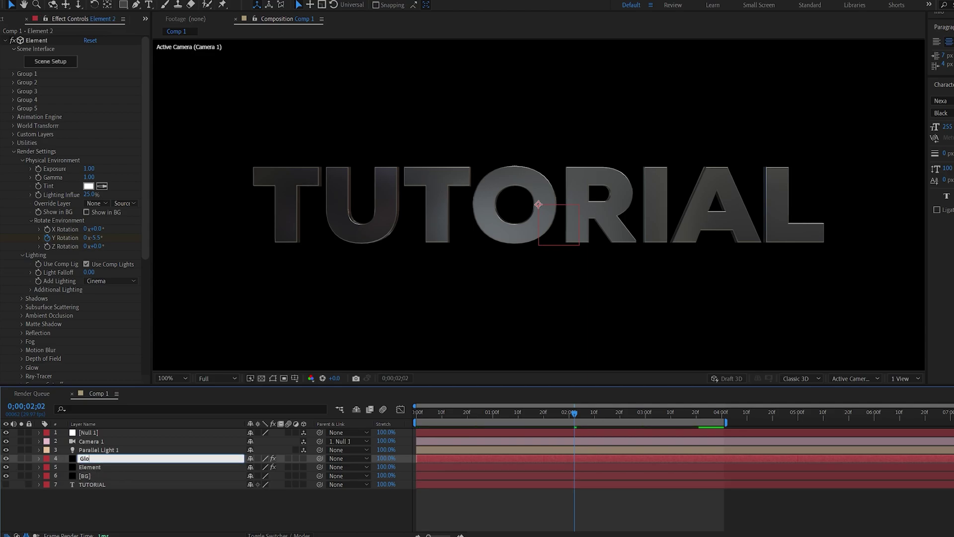
{"action": "type", "text": "w"}
{"action": "key", "text": "Return"}
{"action": "left_click", "coordinate": [21, 459]}
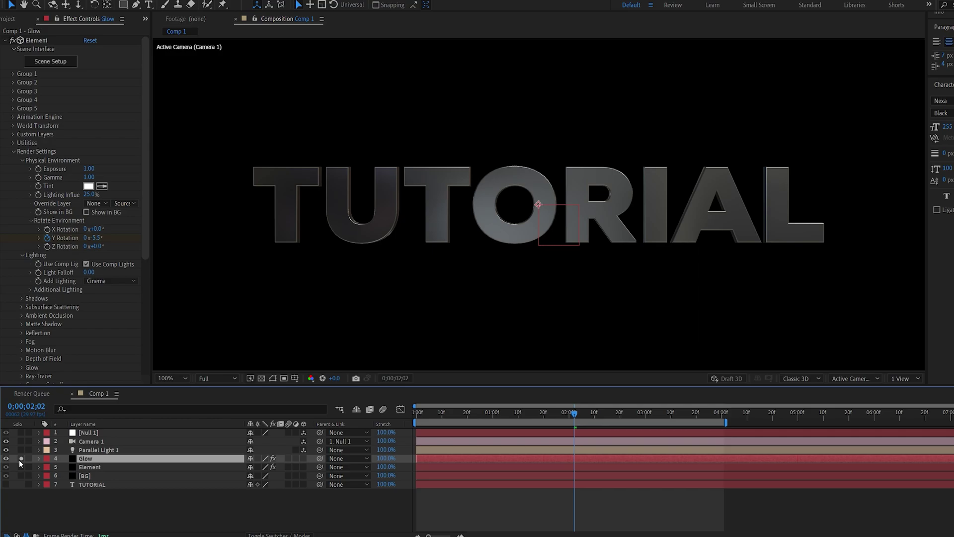
{"action": "scroll", "coordinate": [54, 228], "scroll_direction": "down", "scroll_amount": 5}
{"action": "scroll", "coordinate": [53, 231], "scroll_direction": "down", "scroll_amount": 2}
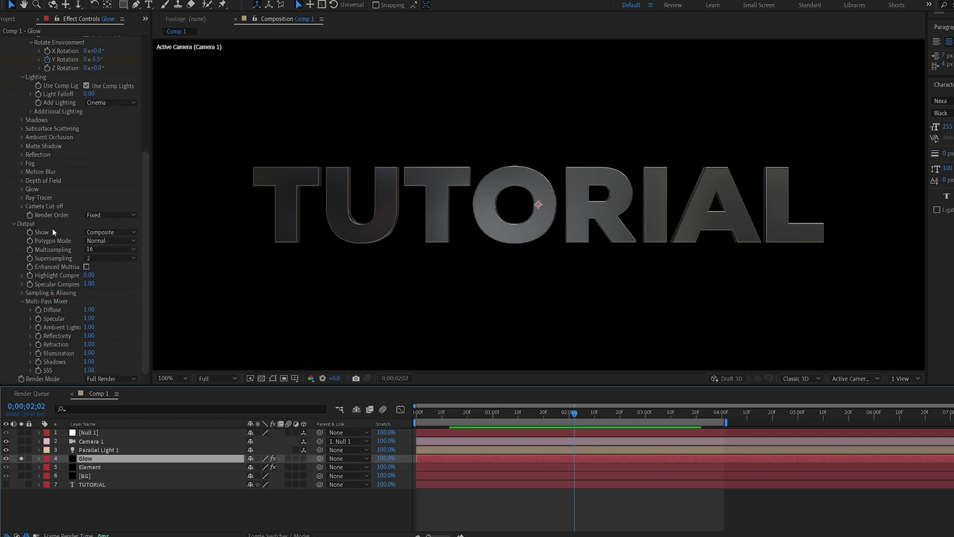
{"action": "left_click", "coordinate": [105, 235]}
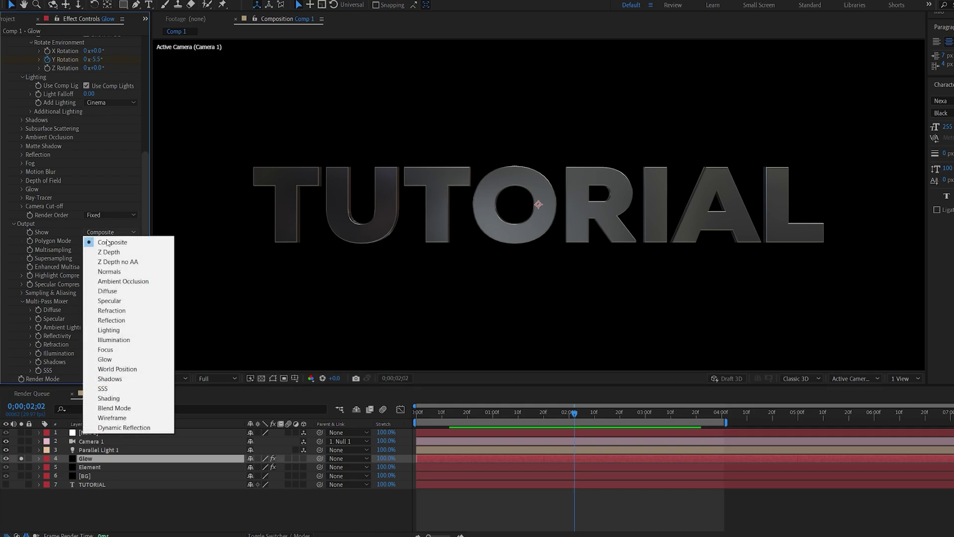
Switch Glow's render output to the Specular pass and preview it up to 2;02
{"action": "left_click", "coordinate": [110, 301]}
{"action": "left_click_drag", "start_coordinate": [572, 418], "coordinate": [527, 421]}
{"action": "key", "text": "space"}
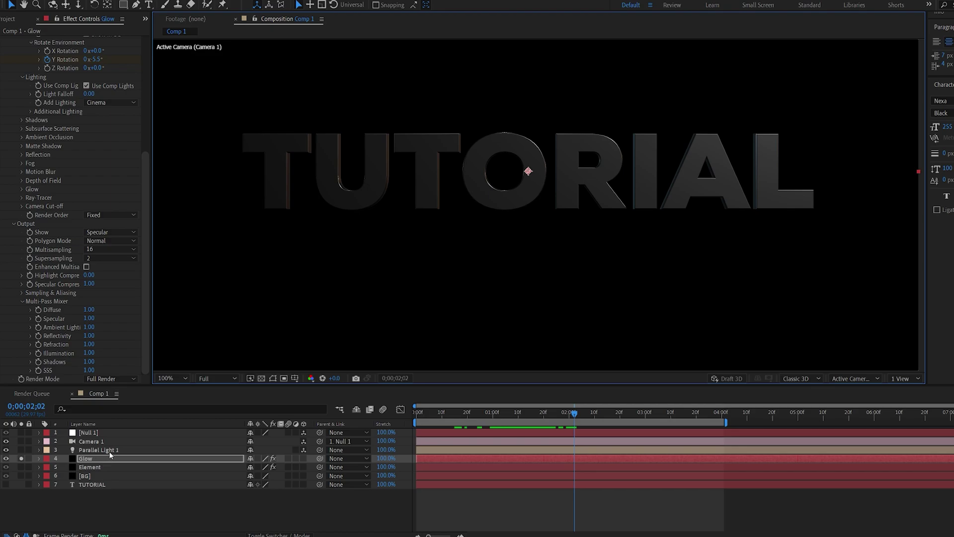
Apply Levels to Glow with Input Black 35.7 and Input White 306.0
{"action": "key", "text": "ctrl+space"}
{"action": "type", "text": "levels"}
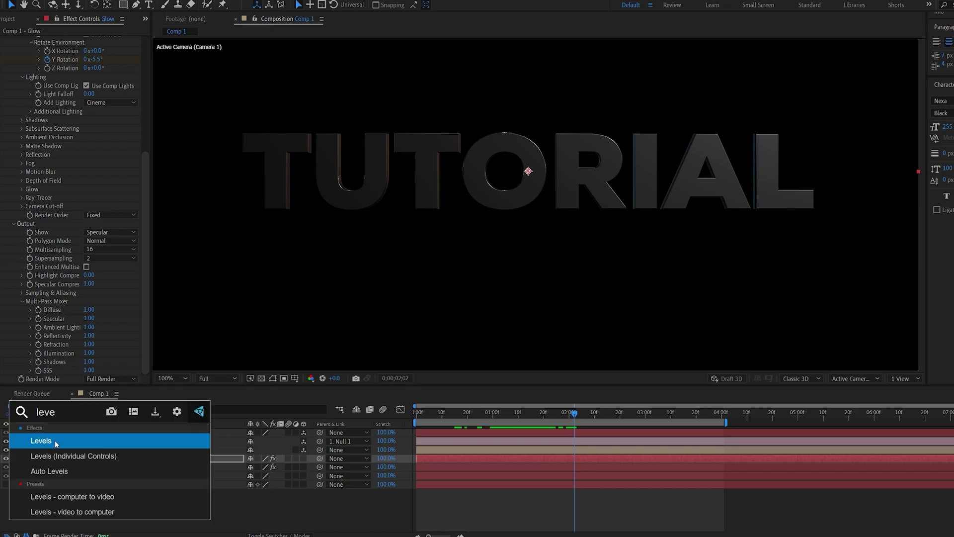
{"action": "key", "text": "Return"}
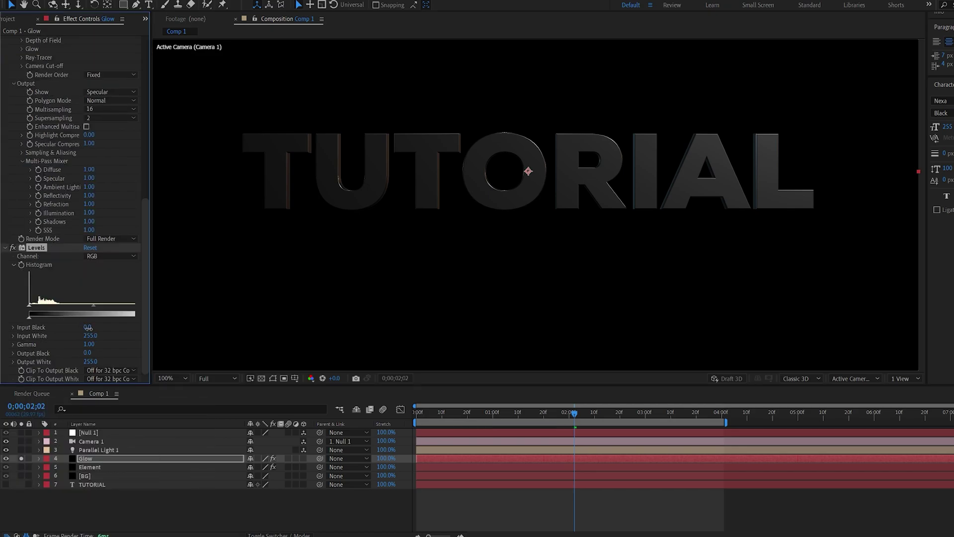
{"action": "left_click_drag", "start_coordinate": [88, 328], "coordinate": [91, 329]}
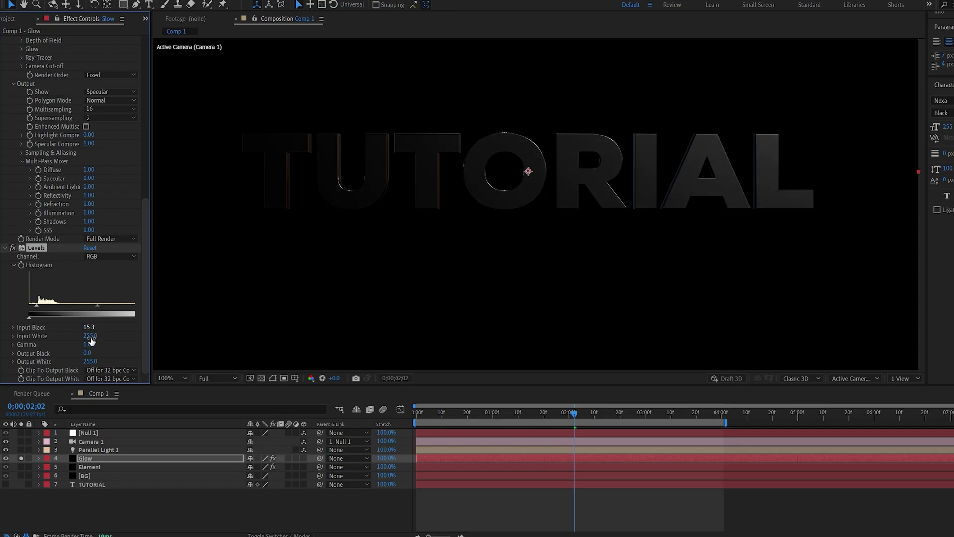
{"action": "left_click_drag", "start_coordinate": [92, 329], "coordinate": [92, 326]}
{"action": "left_click_drag", "start_coordinate": [574, 413], "coordinate": [527, 424]}
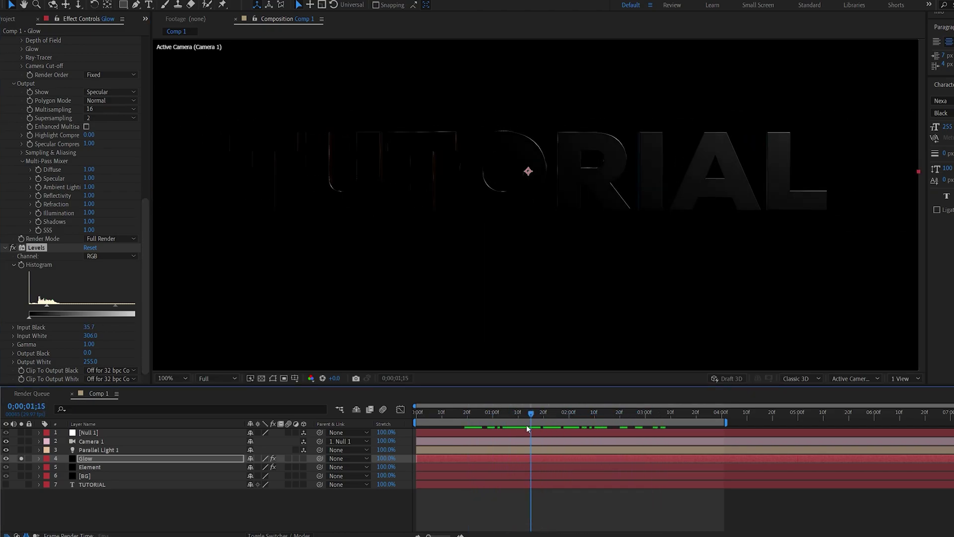
{"action": "left_click", "coordinate": [99, 450]}
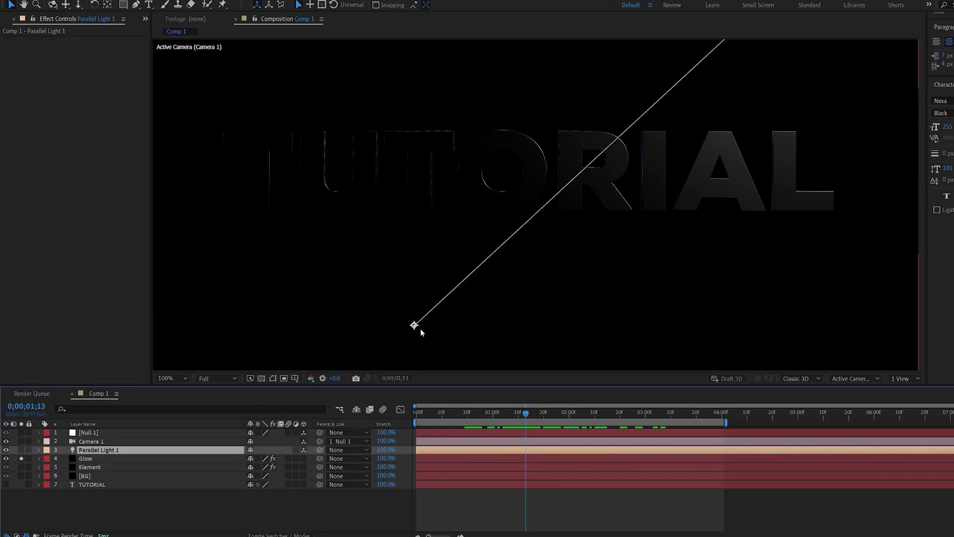
Re-aim Parallel Light 1's direction and preview the thin rim highlights on TUTORIAL at 200%
{"action": "left_click_drag", "start_coordinate": [421, 332], "coordinate": [438, 365]}
{"action": "key", "text": "comma"}
{"action": "mouse_move", "coordinate": [526, 500]}
{"action": "left_mouse_down"}
{"action": "mouse_move", "coordinate": [543, 502]}
{"action": "mouse_move", "coordinate": [511, 502]}
{"action": "left_mouse_up"}
{"action": "left_click", "coordinate": [543, 501]}
{"action": "key", "text": "period"}
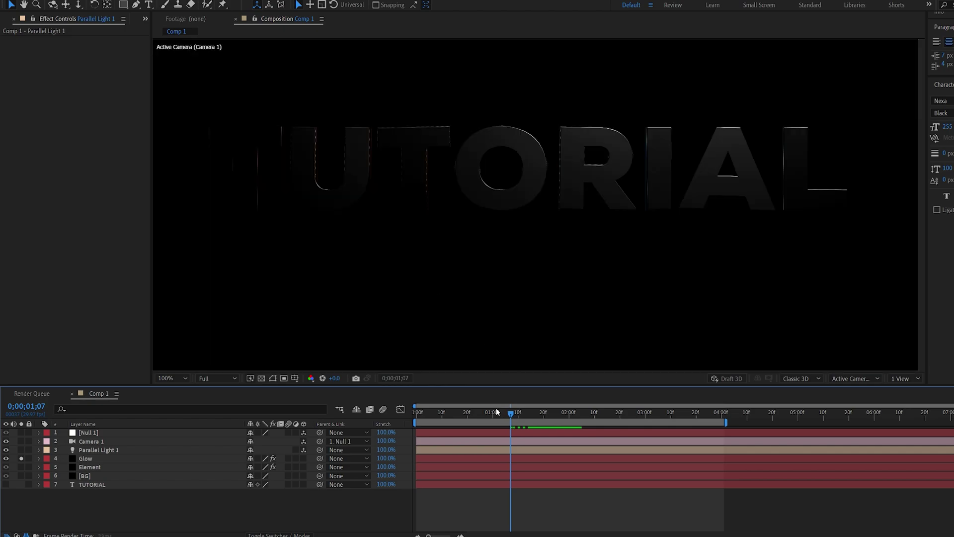
{"action": "key", "text": "space"}
{"action": "left_click", "coordinate": [565, 414]}
{"action": "key", "text": "period"}
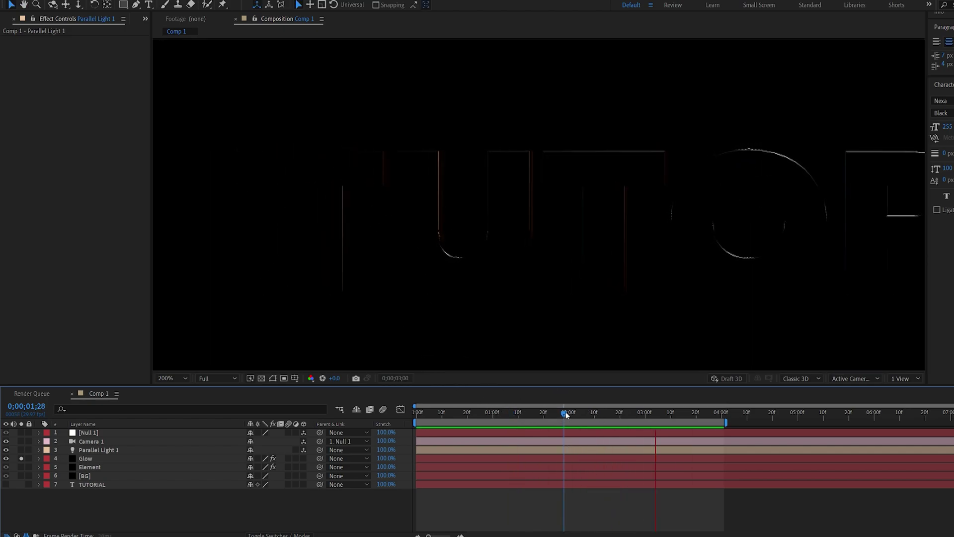
{"action": "key", "text": "space"}
{"action": "left_click", "coordinate": [86, 460]}
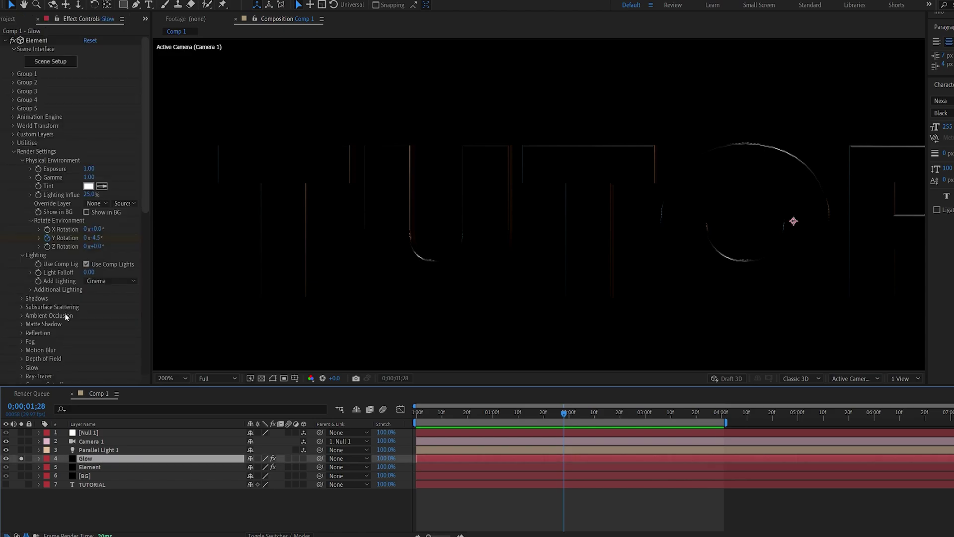
Set Glow's Element Multisampling to 32 and Supersampling to 4, then preview from 01;15
{"action": "scroll", "coordinate": [64, 313], "scroll_direction": "down", "scroll_amount": 10}
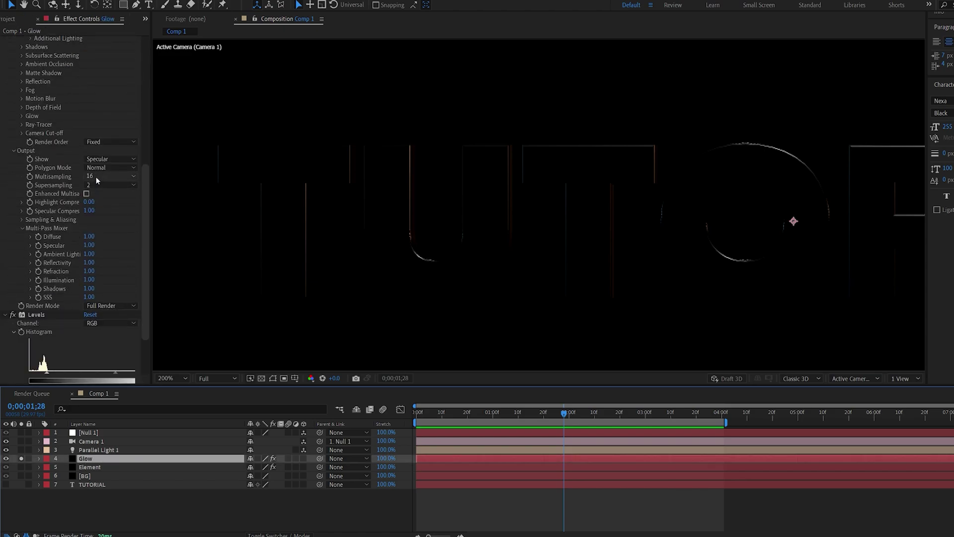
{"action": "left_click", "coordinate": [97, 178]}
{"action": "left_click", "coordinate": [102, 243]}
{"action": "left_click", "coordinate": [103, 186]}
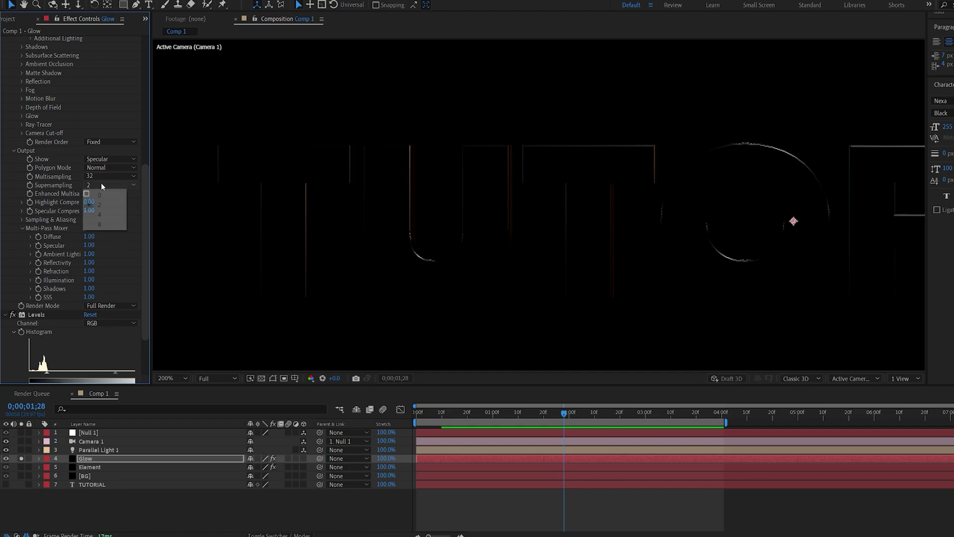
{"action": "left_click", "coordinate": [109, 217]}
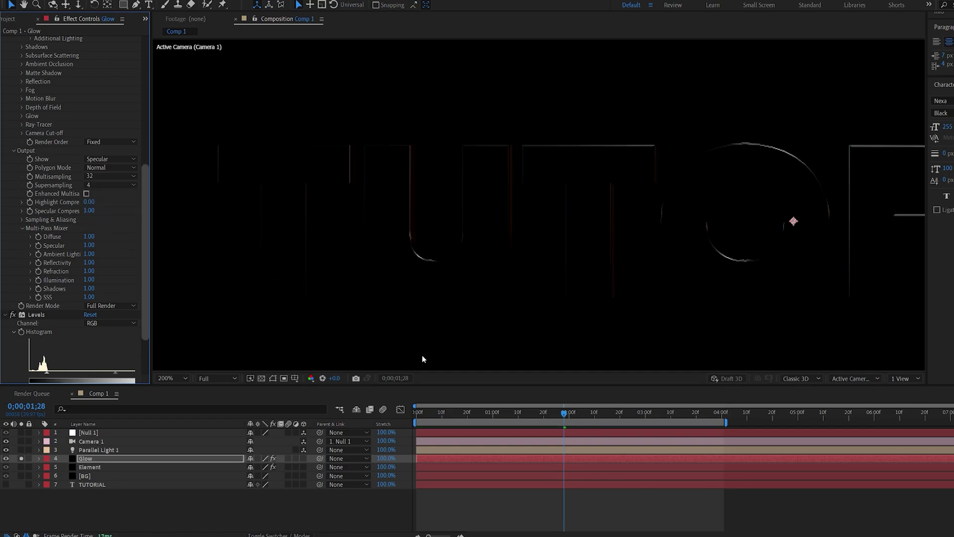
{"action": "left_click_drag", "start_coordinate": [561, 416], "coordinate": [517, 417]}
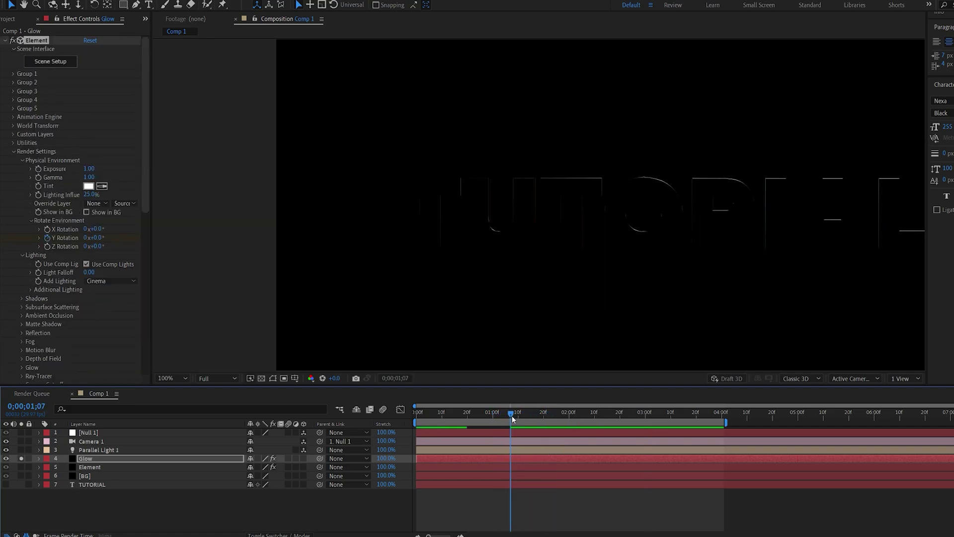
{"action": "key", "text": "space"}
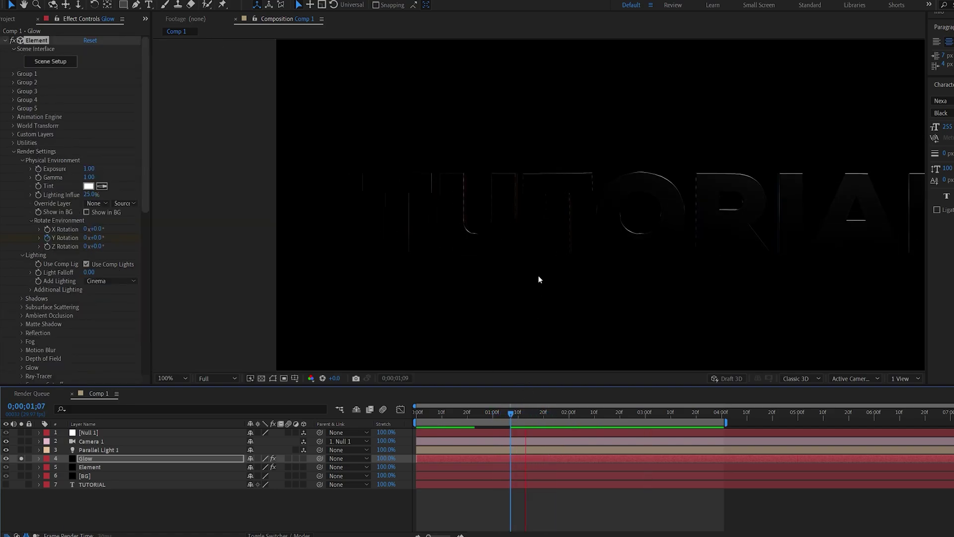
{"action": "key", "text": "space"}
Apply Deep Glow to the Glow layer and lower its Exposure to 0.45
{"action": "left_click_drag", "start_coordinate": [552, 305], "coordinate": [447, 306]}
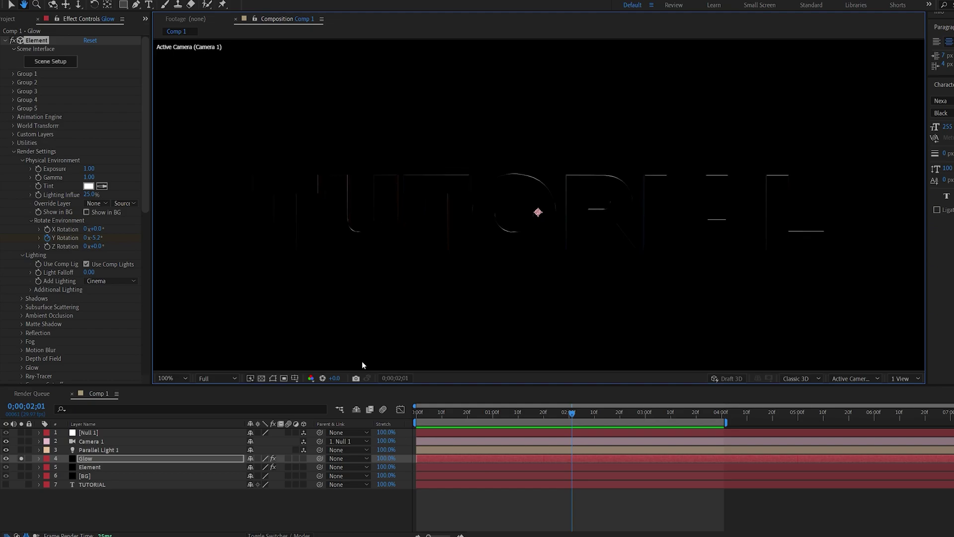
{"action": "key", "text": "ctrl+space"}
{"action": "type", "text": "deep"}
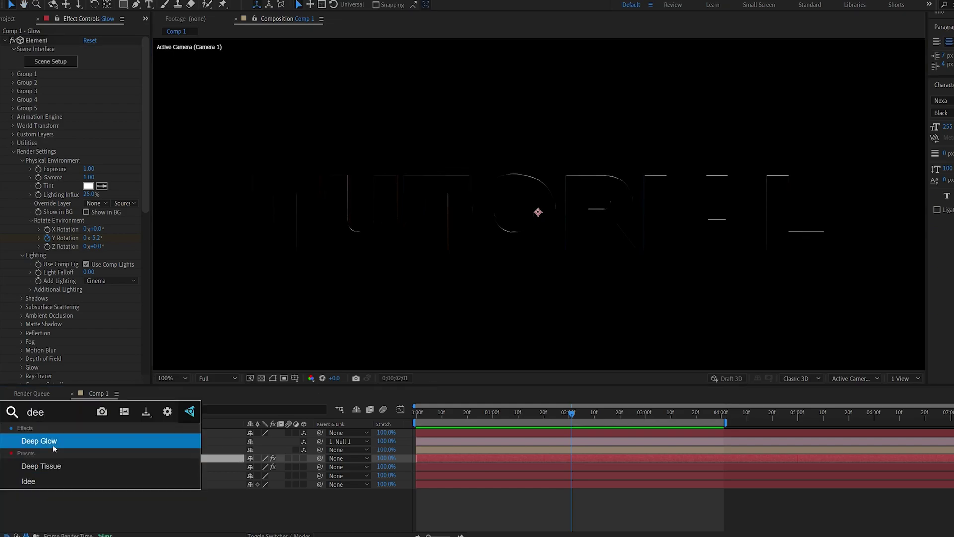
{"action": "left_click", "coordinate": [53, 445]}
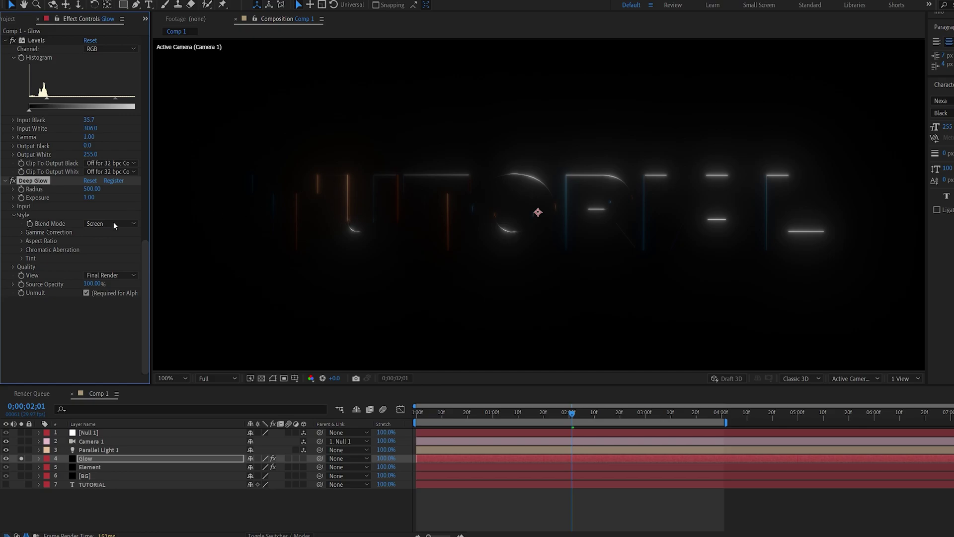
{"action": "left_click_drag", "start_coordinate": [86, 197], "coordinate": [79, 200]}
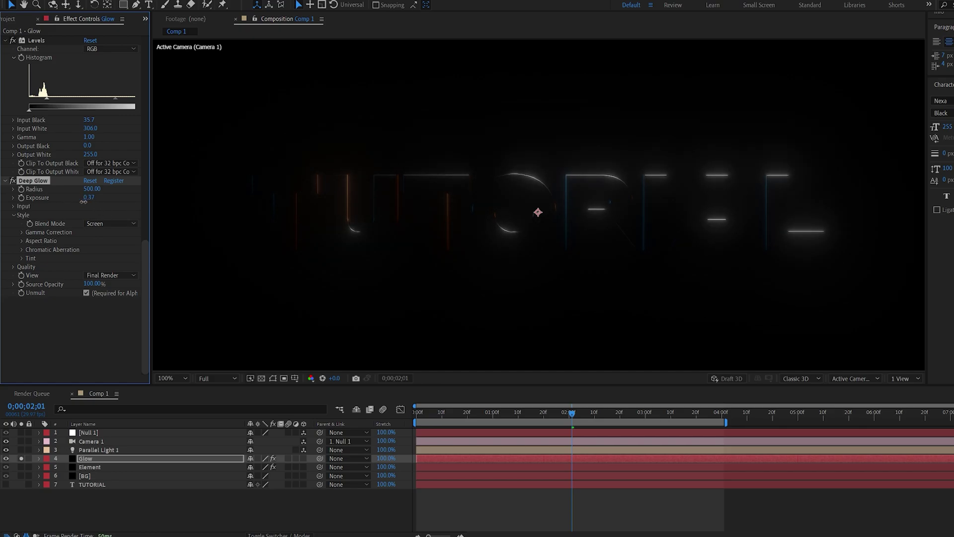
Set the Glow layer's blend mode to Add and preview the glow from 00;14
{"action": "key", "text": "F4"}
{"action": "left_click", "coordinate": [262, 459]}
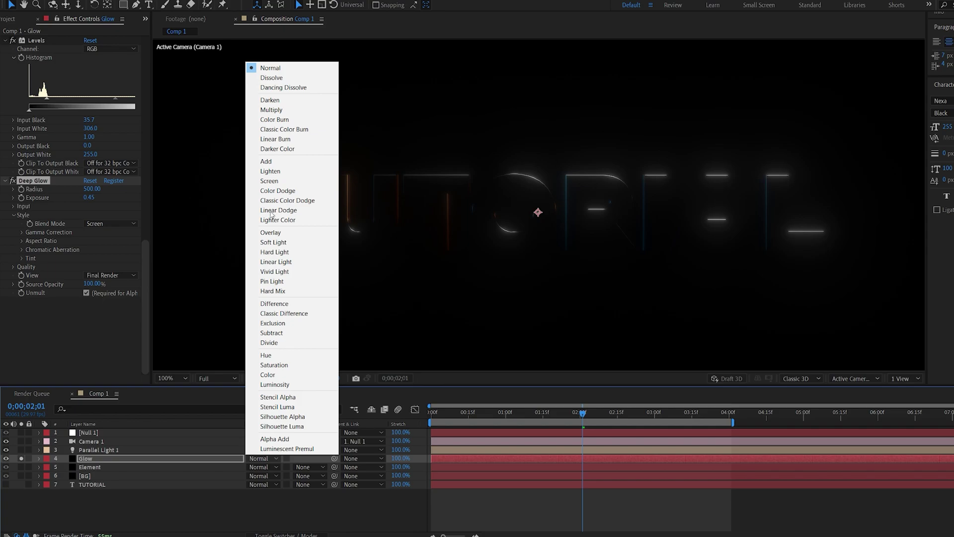
{"action": "left_click", "coordinate": [268, 163]}
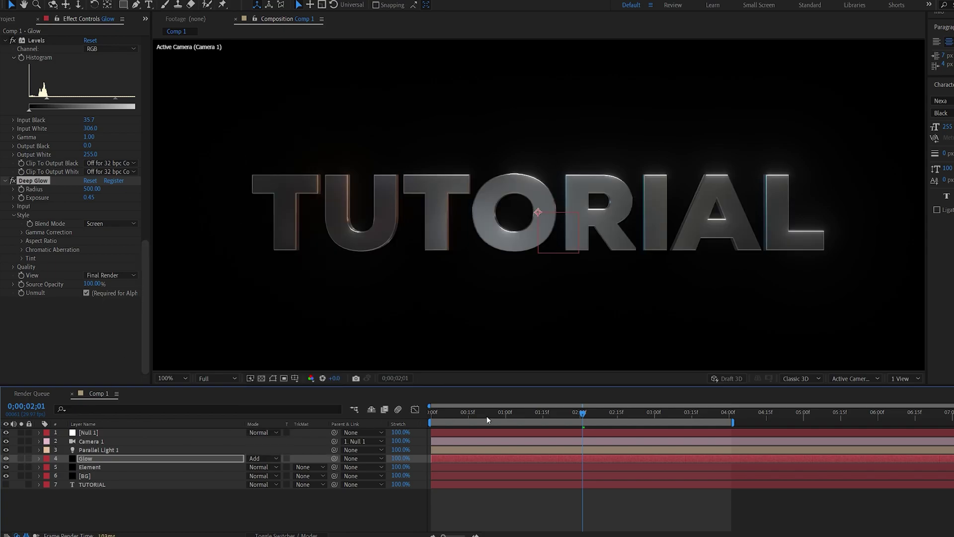
{"action": "left_click_drag", "start_coordinate": [549, 419], "coordinate": [466, 417]}
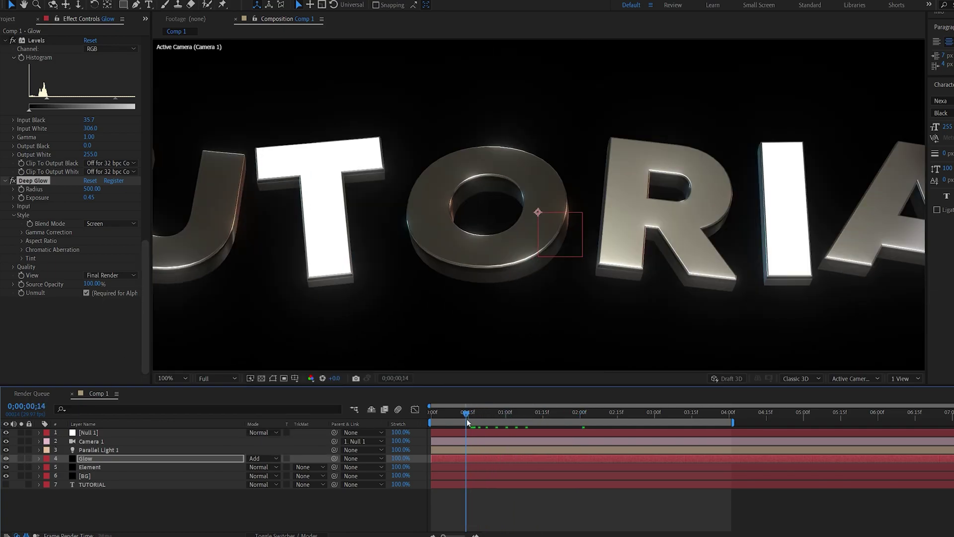
{"action": "key", "text": "period"}
{"action": "key", "text": "space"}
{"action": "key", "text": "comma"}
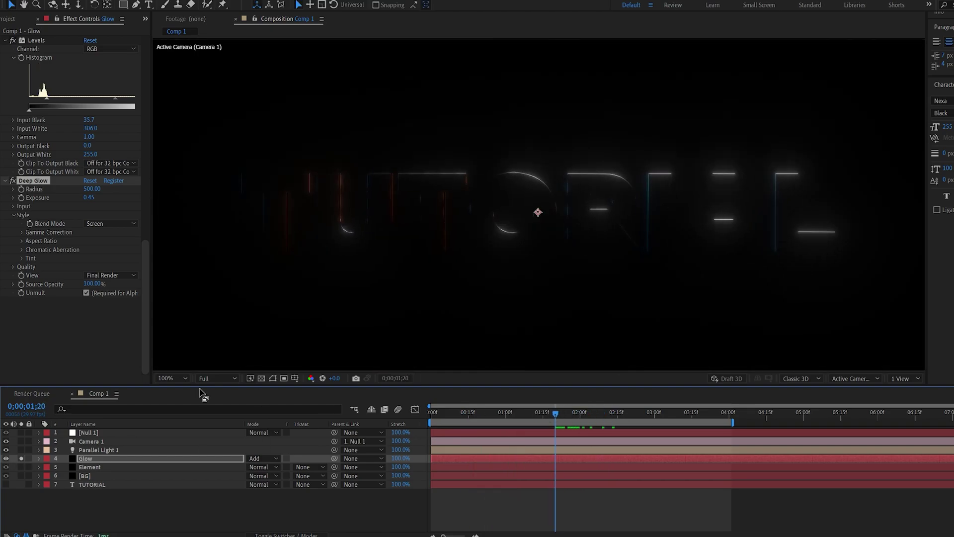
{"action": "left_click", "coordinate": [86, 457]}
Apply CC Radial Fast Blur to Glow at Amount 85 with its centre moved down to 964,720
{"action": "key", "text": "ctrl+space"}
{"action": "type", "text": "cc ra"}
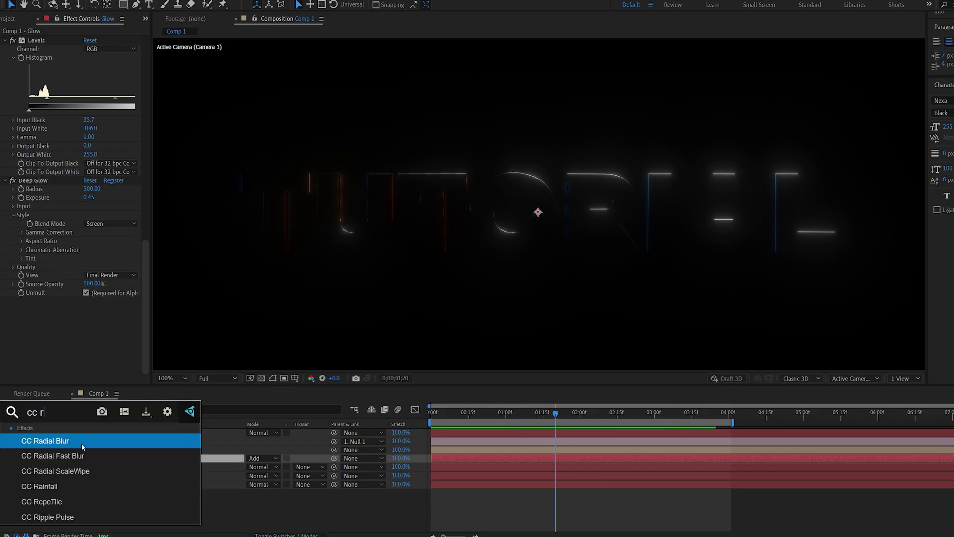
{"action": "left_click", "coordinate": [66, 457]}
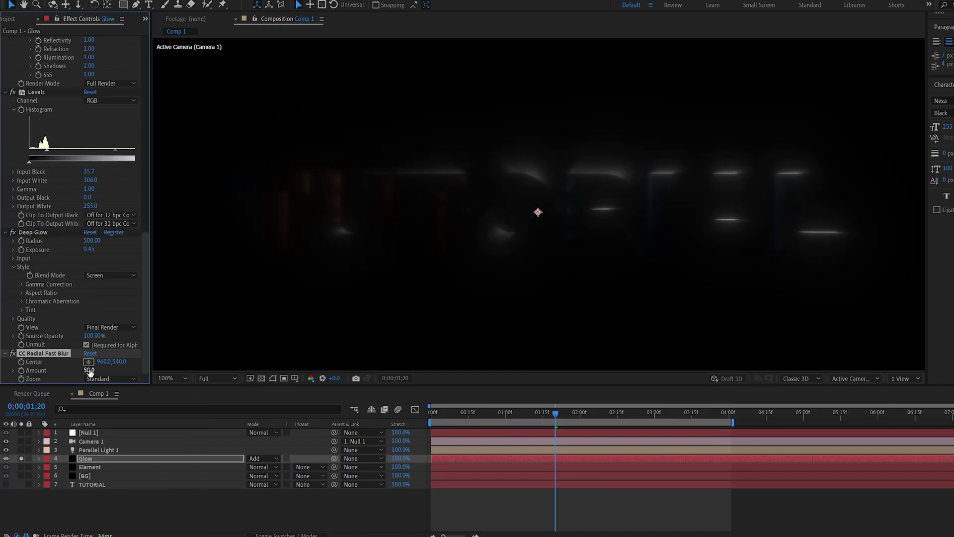
{"action": "key", "text": "Return"}
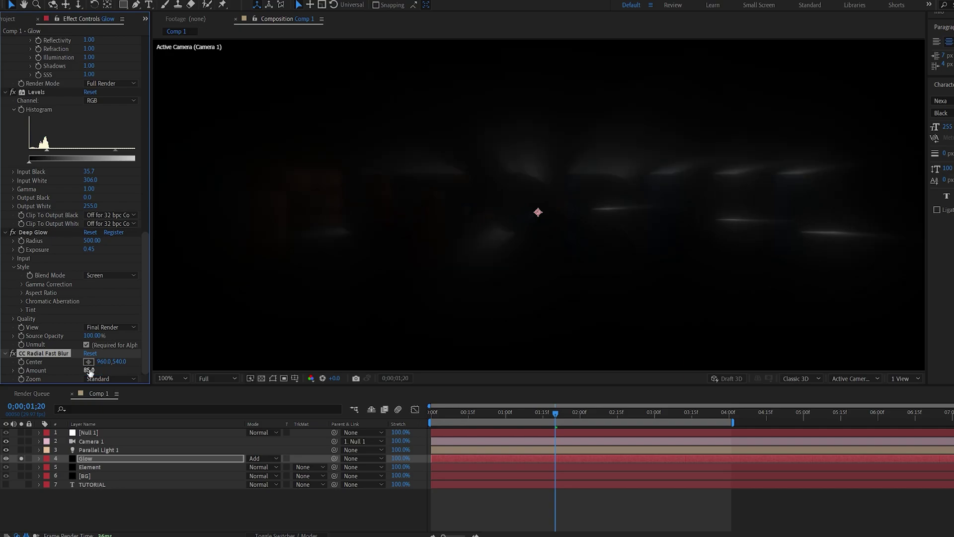
{"action": "left_click_drag", "start_coordinate": [121, 362], "coordinate": [217, 364]}
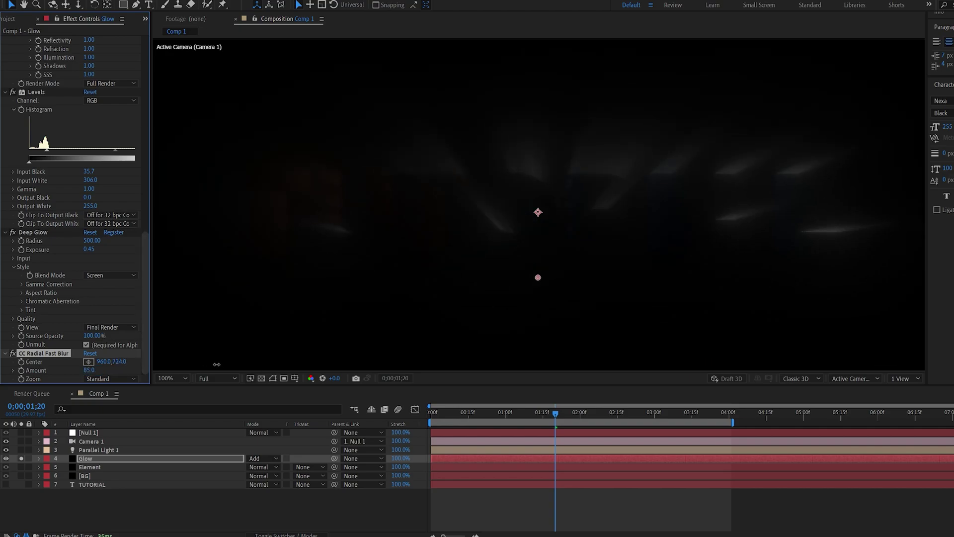
{"action": "left_click_drag", "start_coordinate": [539, 299], "coordinate": [541, 291]}
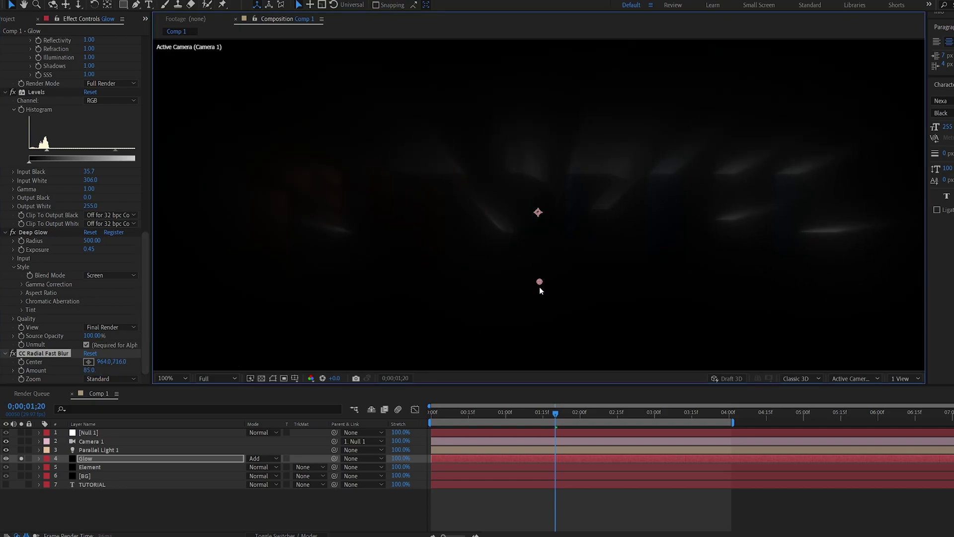
{"action": "left_click_drag", "start_coordinate": [555, 413], "coordinate": [613, 422]}
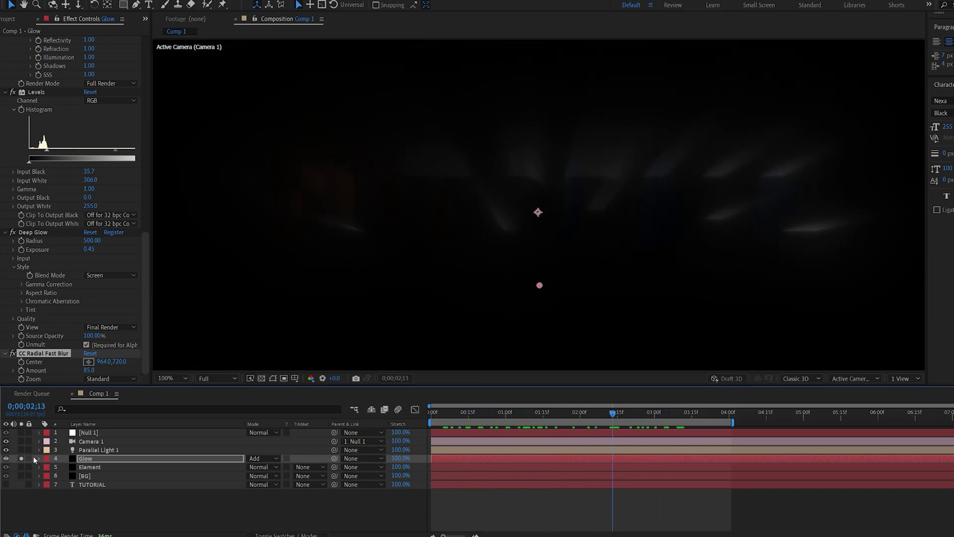
Unsolo Glow and precompose all Comp 1 layers into Pre-comp 1
{"action": "left_click", "coordinate": [21, 459]}
{"action": "scroll", "coordinate": [425, 280], "scroll_direction": "down", "scroll_amount": 2}
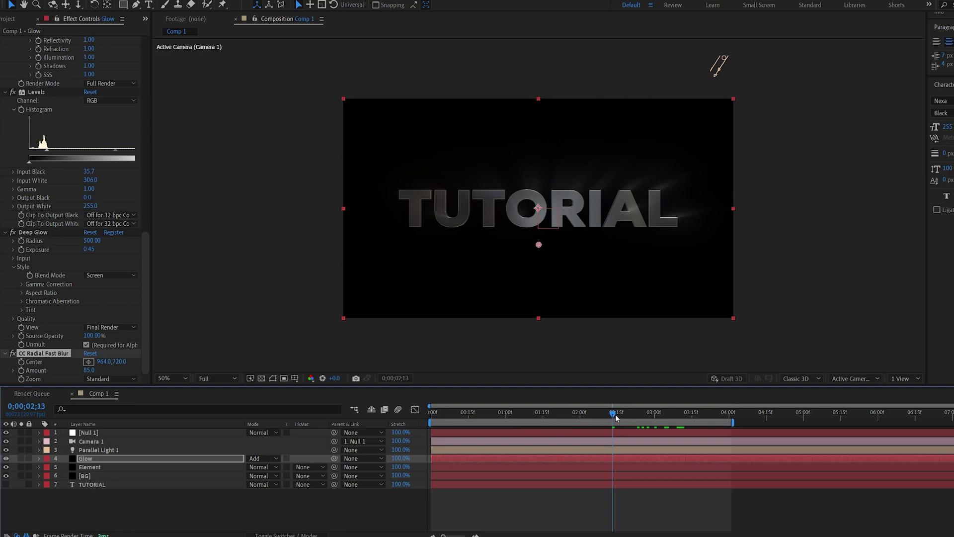
{"action": "left_click", "coordinate": [619, 417]}
{"action": "left_click", "coordinate": [374, 469]}
{"action": "left_click_drag", "start_coordinate": [598, 416], "coordinate": [544, 416]}
{"action": "key", "text": "ctrl+a"}
{"action": "key", "text": "ctrl+shift+c"}
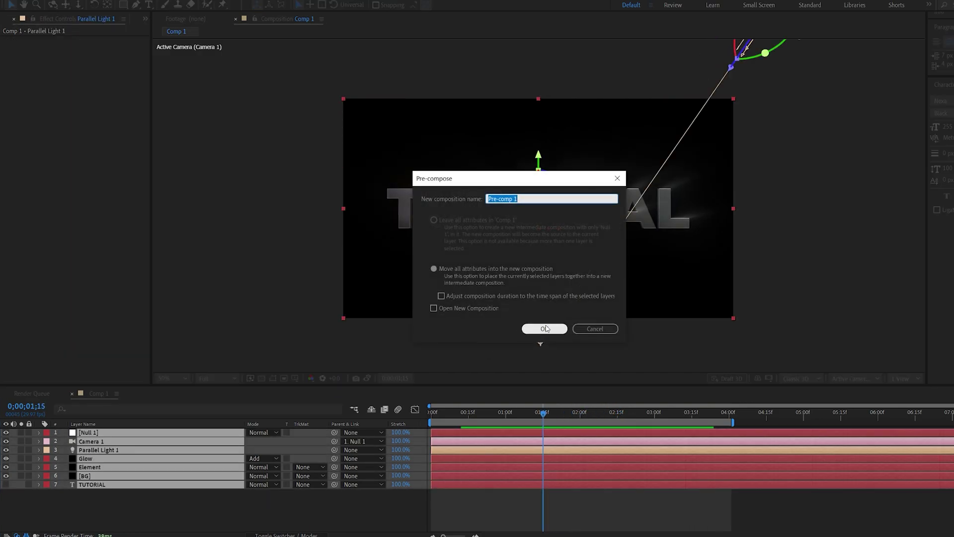
{"action": "left_click", "coordinate": [553, 328]}
Apply Curves to Pre-comp 1 and preview the colour-graded result
{"action": "key", "text": "ctrl+space"}
{"action": "type", "text": "curves"}
{"action": "key", "text": "Return"}
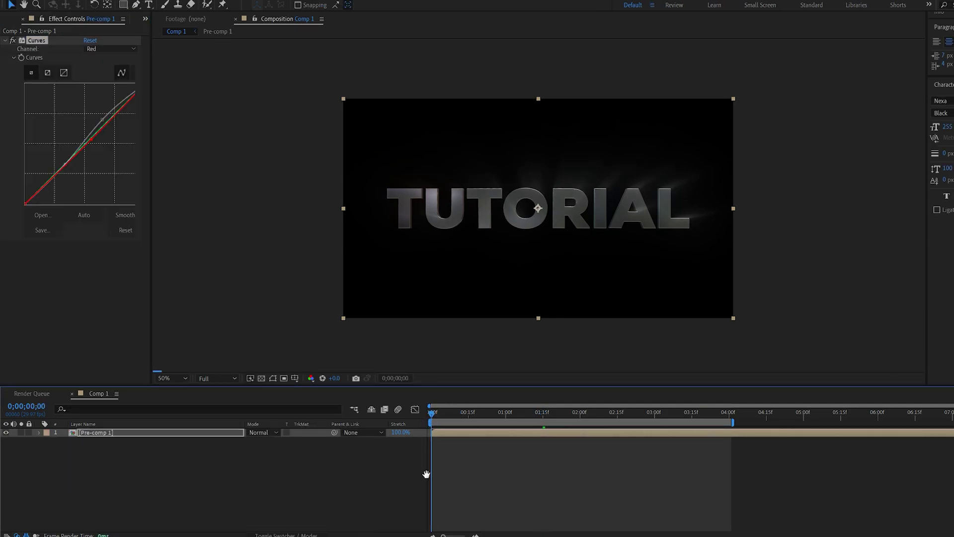
{"action": "key", "text": "space"}
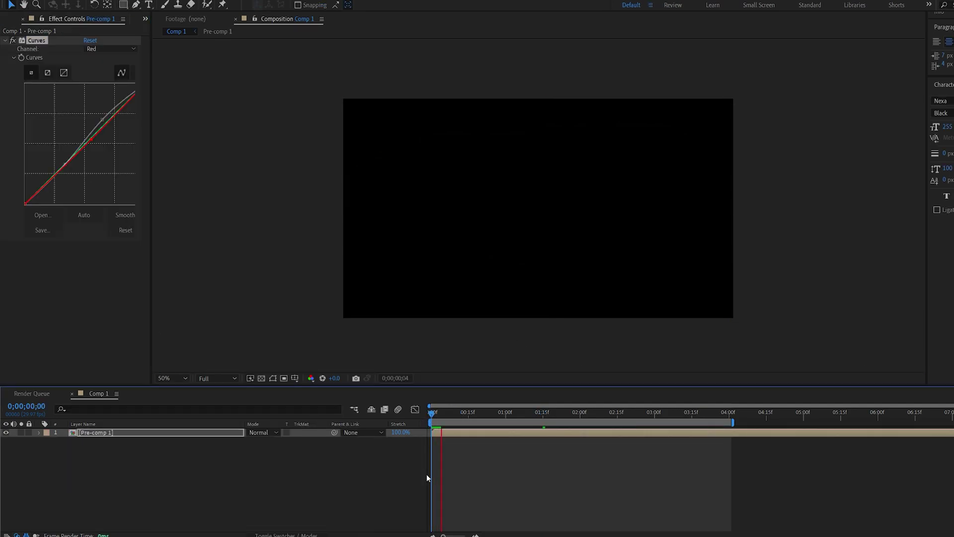